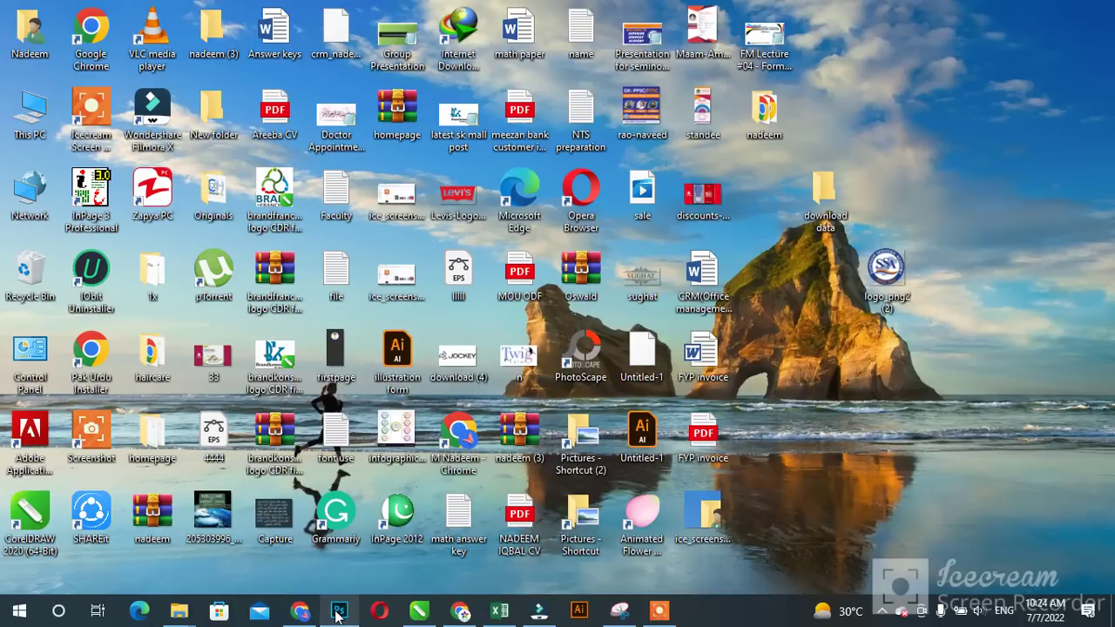
- Bring Photoshop's Home screen with its recent files to the front
{"action": "left_click", "coordinate": [663, 613]}
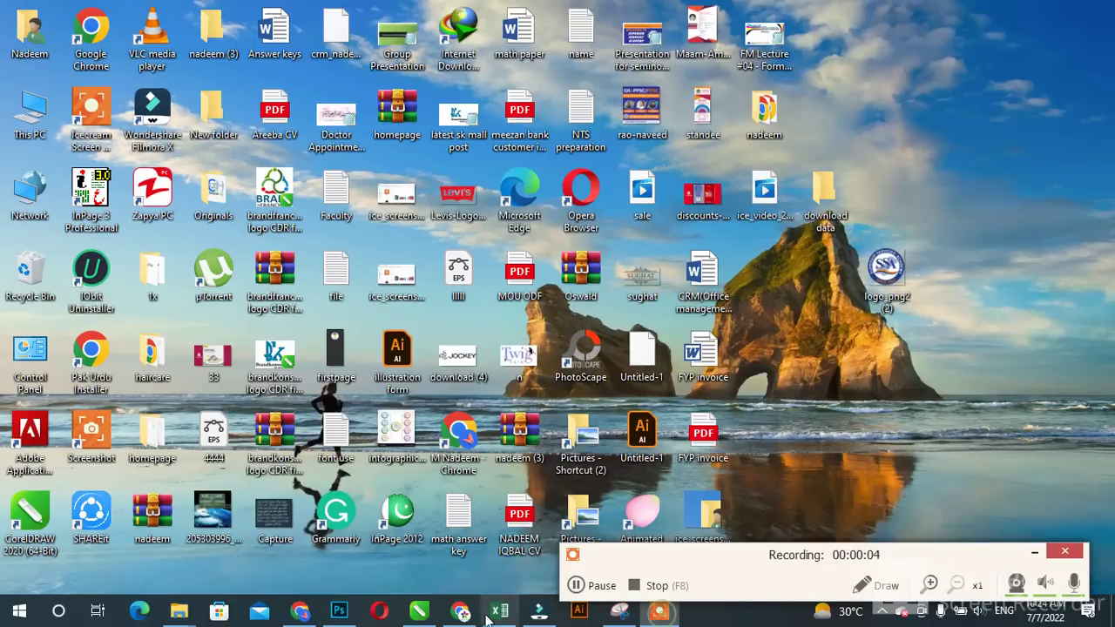
{"action": "left_click", "coordinate": [339, 612]}
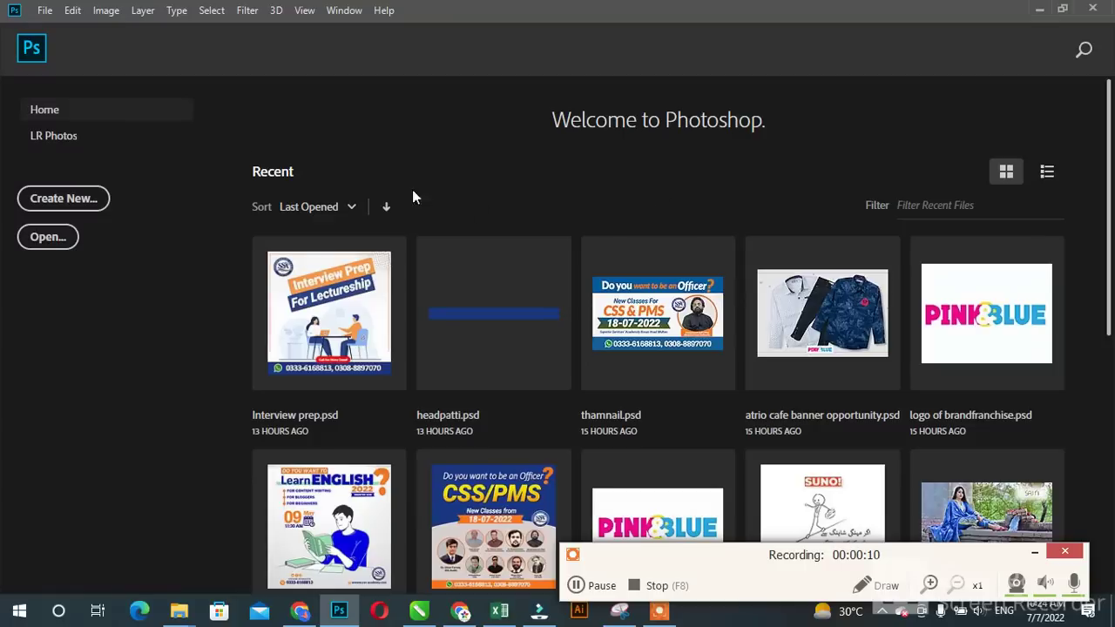
{"action": "left_click", "coordinate": [44, 10]}
- Create a new square document, 1080 pixels wide, with a white background
{"action": "left_click", "coordinate": [58, 27]}
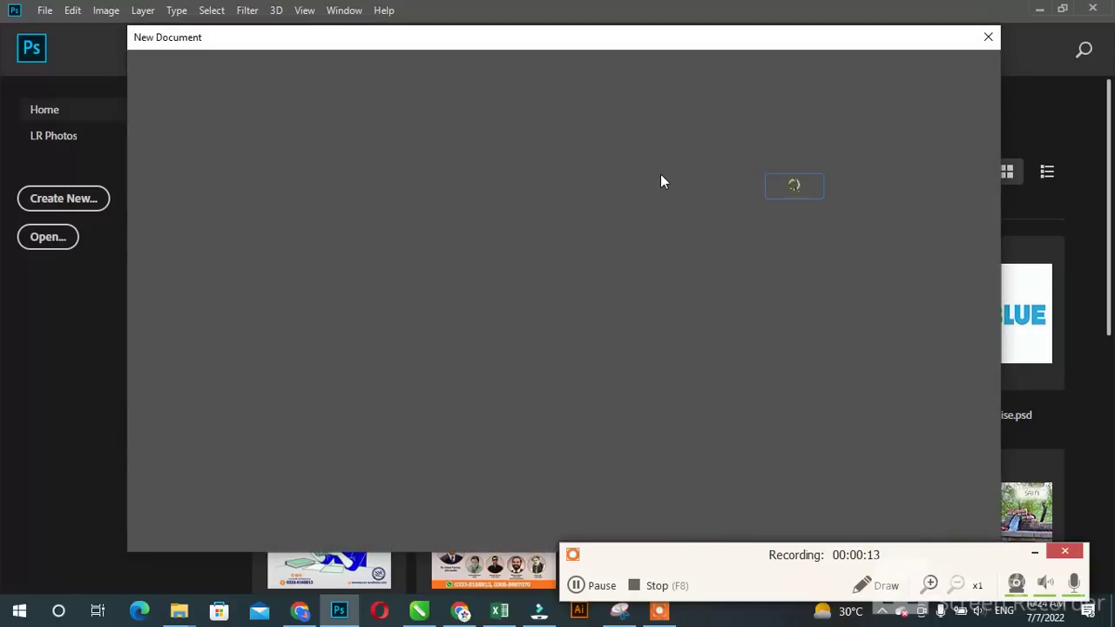
{"action": "type", "text": "1080"}
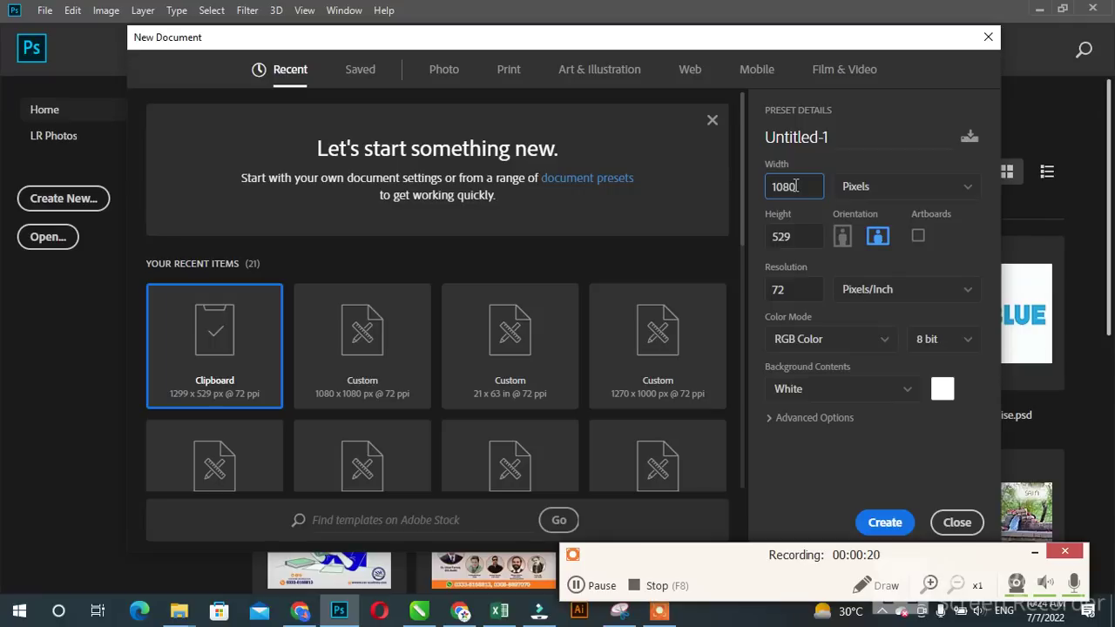
{"action": "key", "text": "Tab"}
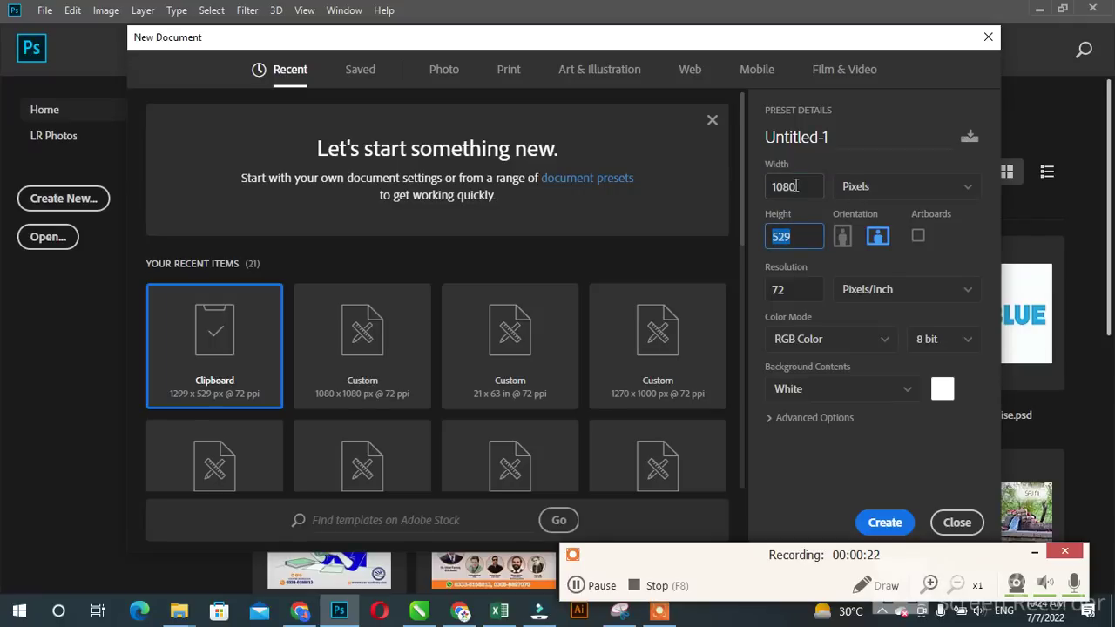
{"action": "key", "text": "BackSpace"}
{"action": "key", "text": "Return"}
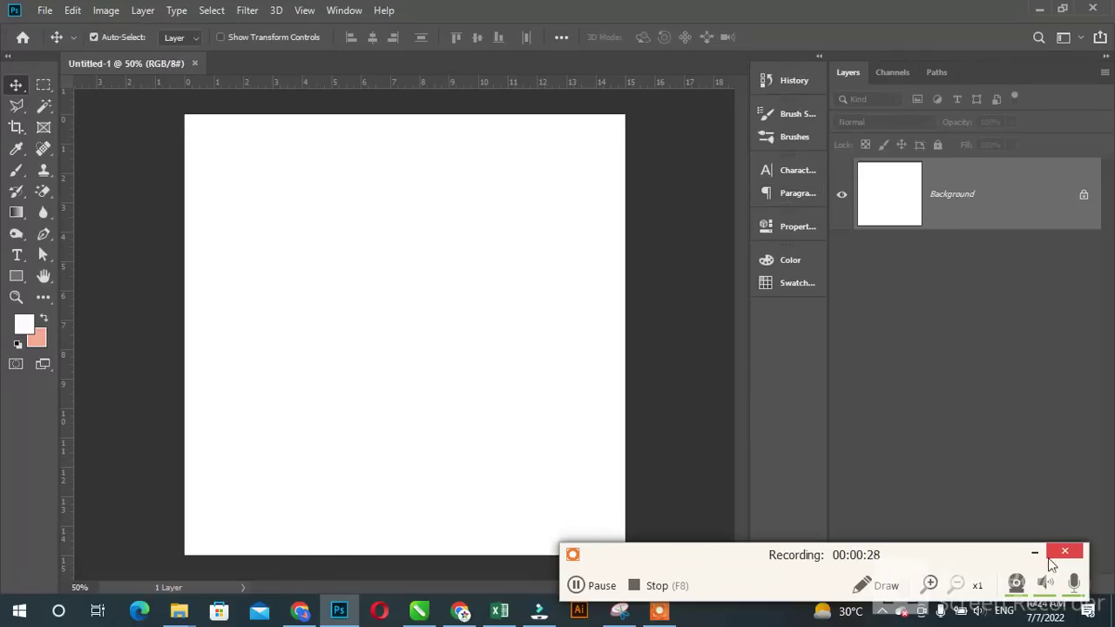
{"action": "left_click", "coordinate": [1041, 555]}
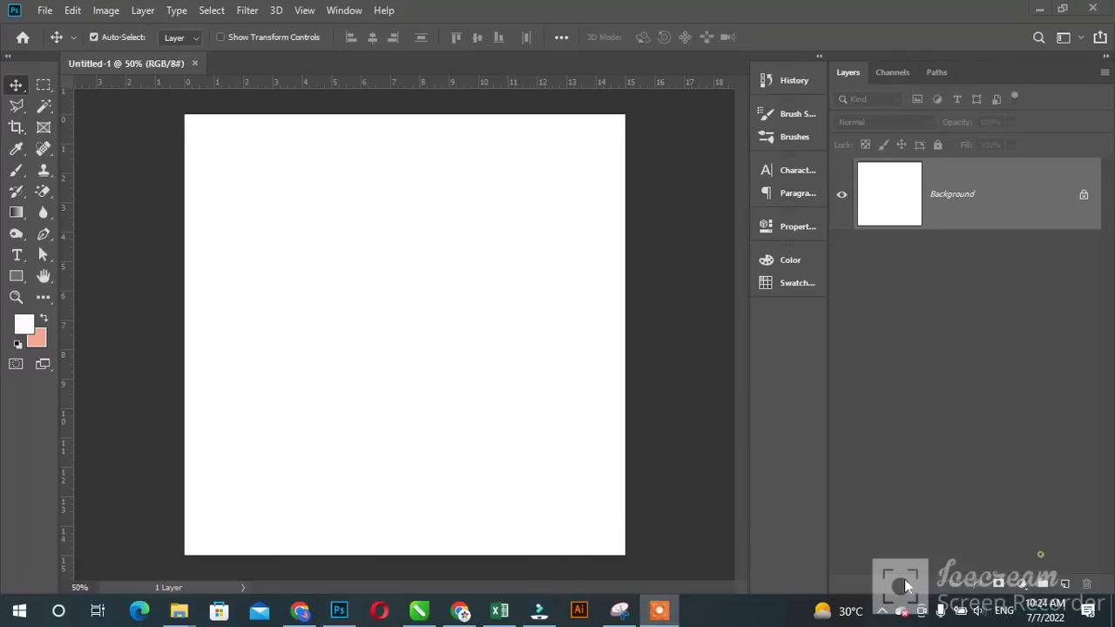
- Select the pale pink hex code E6C6C5 on the Adobe Color page, then return to Photoshop
{"action": "left_click", "coordinate": [301, 611]}
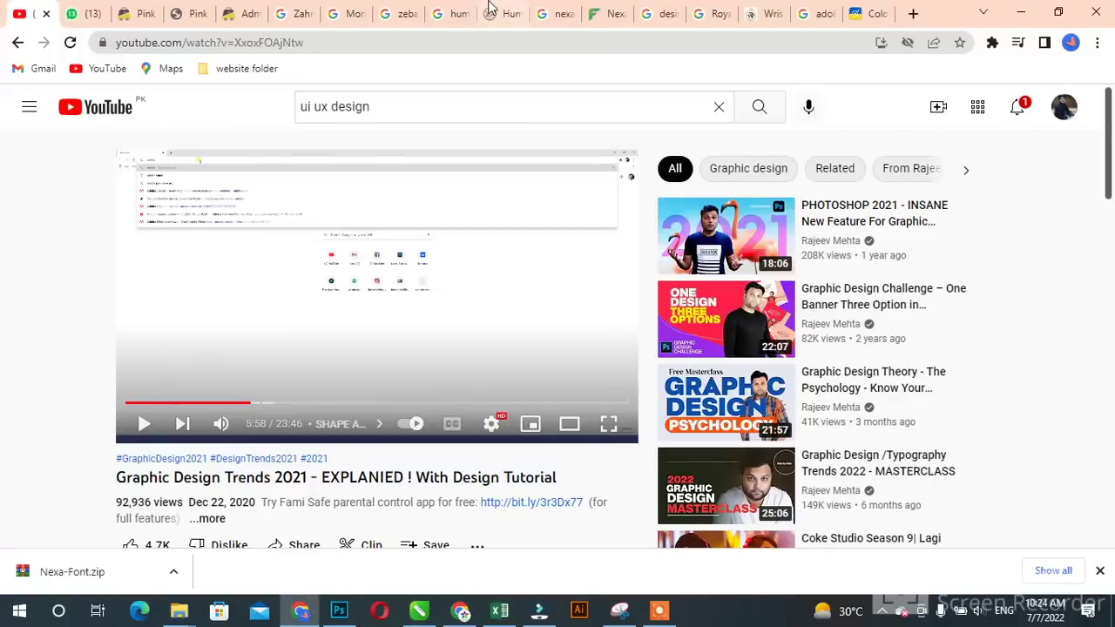
{"action": "left_click", "coordinate": [867, 12]}
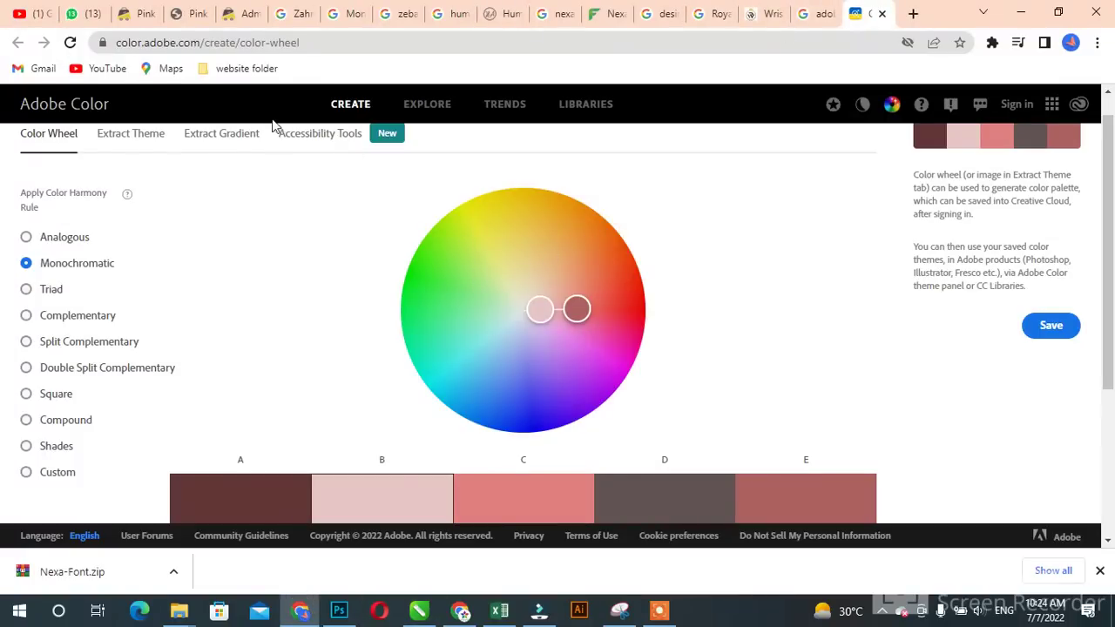
{"action": "scroll", "coordinate": [605, 307], "scroll_direction": "down", "scroll_amount": 3}
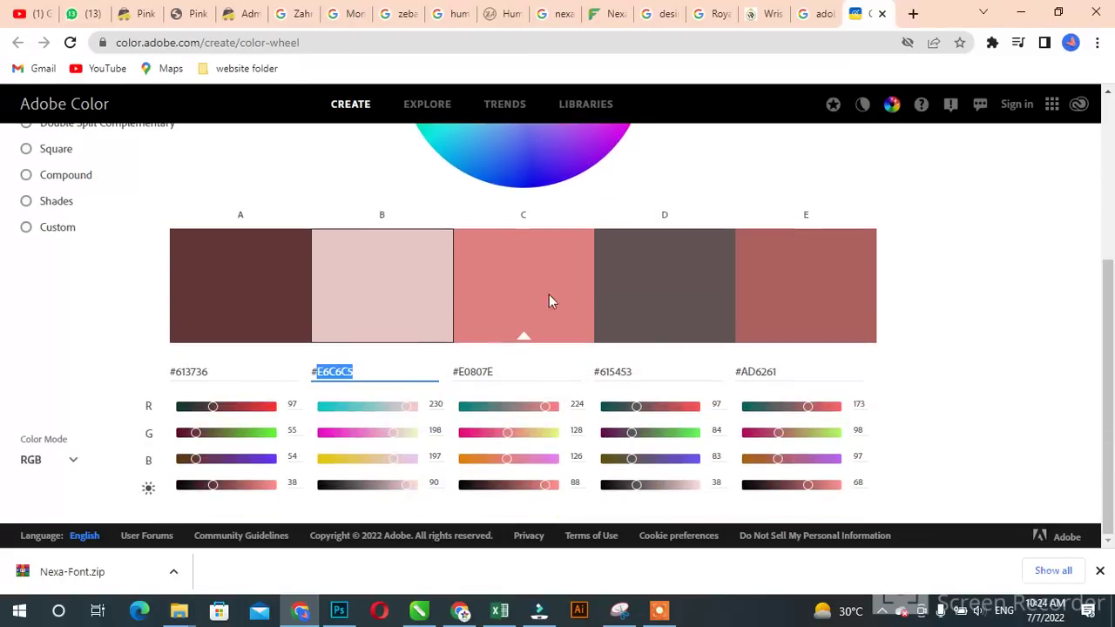
{"action": "double_click", "coordinate": [372, 370]}
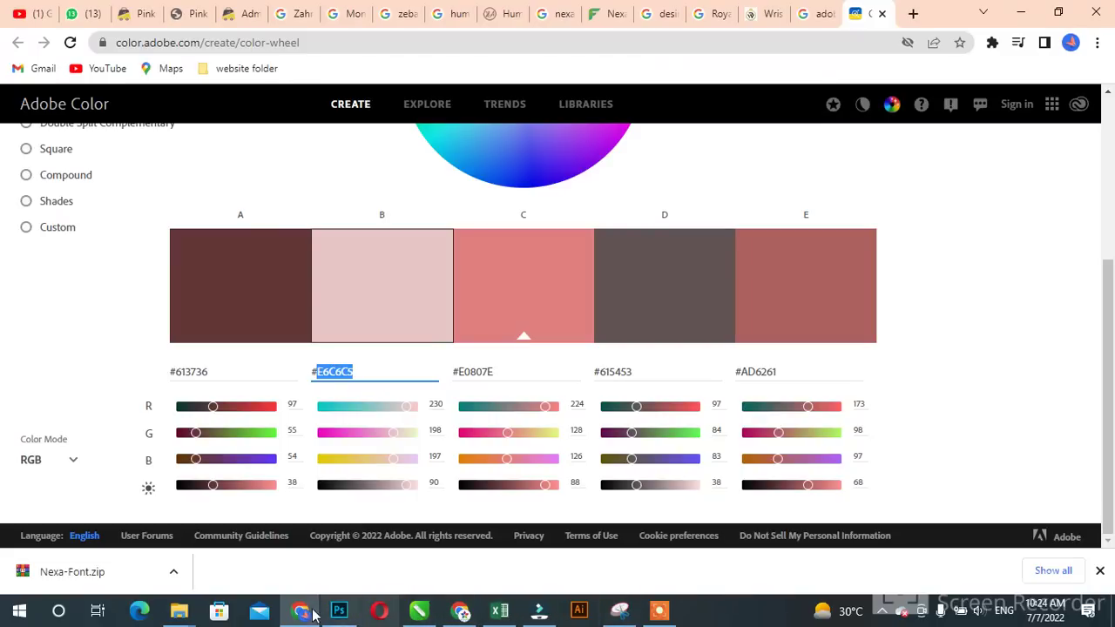
{"action": "left_click", "coordinate": [339, 615]}
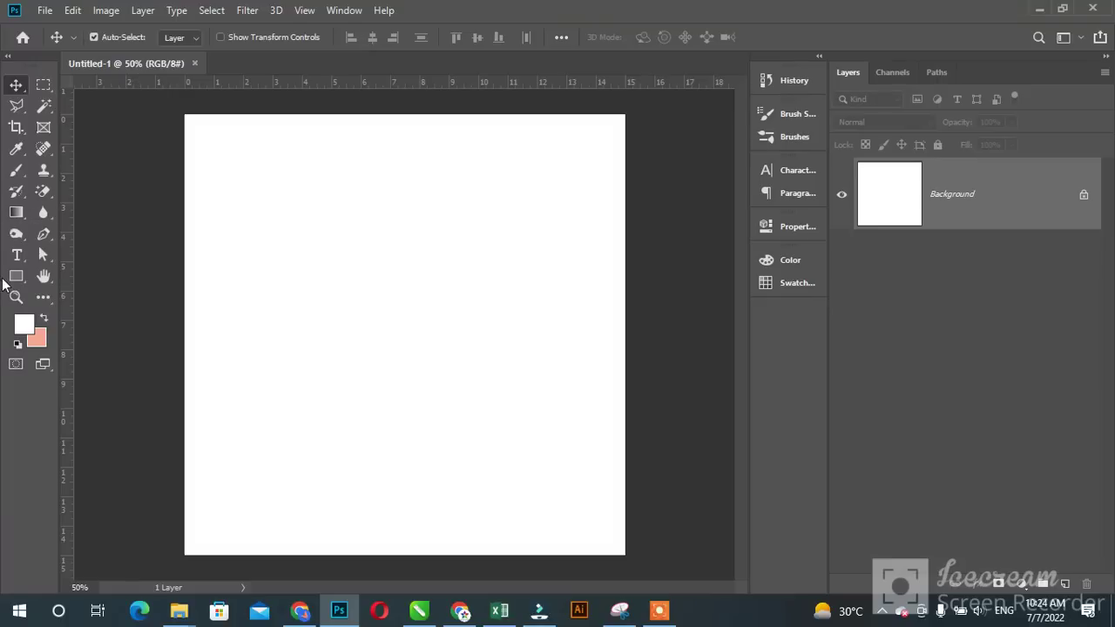
{"action": "left_click", "coordinate": [10, 277]}
- Draw a rectangle over the whole canvas and fill it with pale pink E6C6C5
{"action": "left_click_drag", "start_coordinate": [159, 110], "coordinate": [644, 565]}
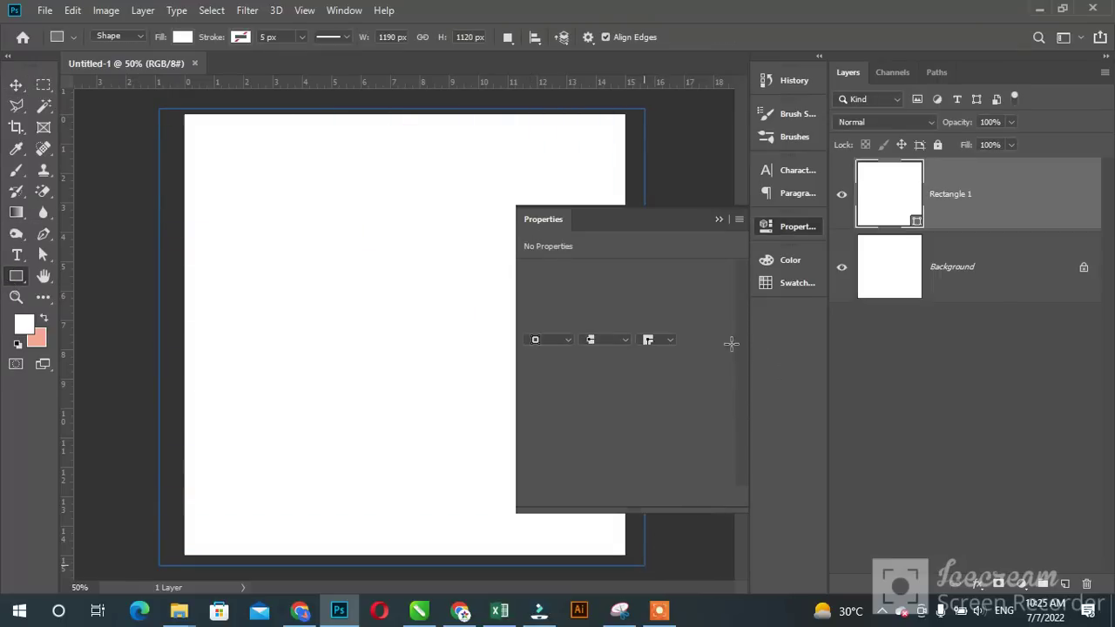
{"action": "left_click", "coordinate": [535, 323]}
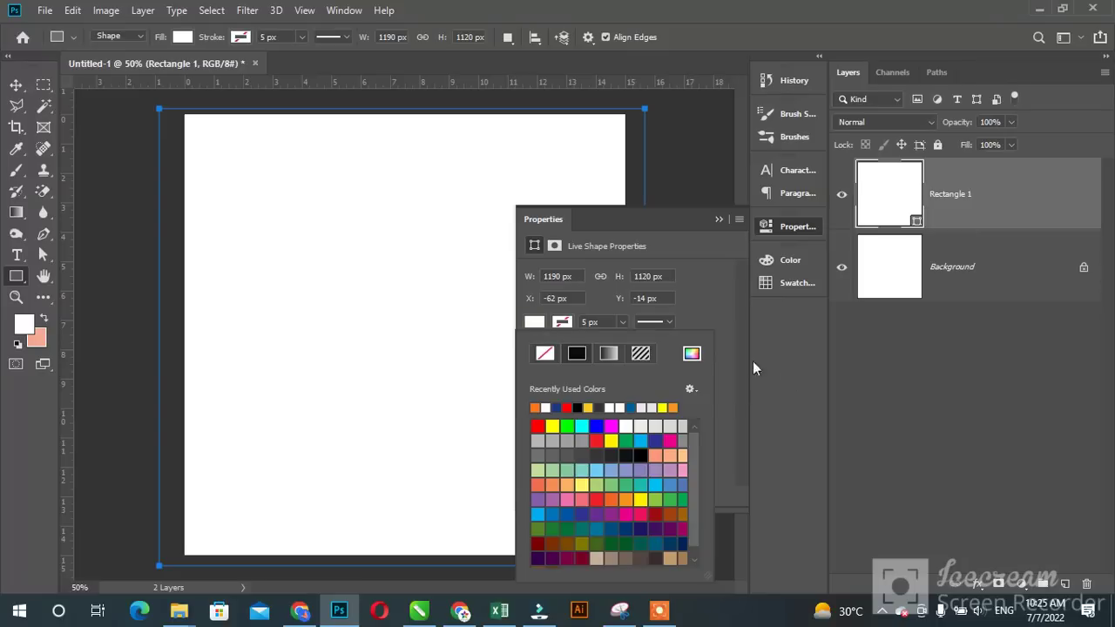
{"action": "left_click", "coordinate": [701, 355]}
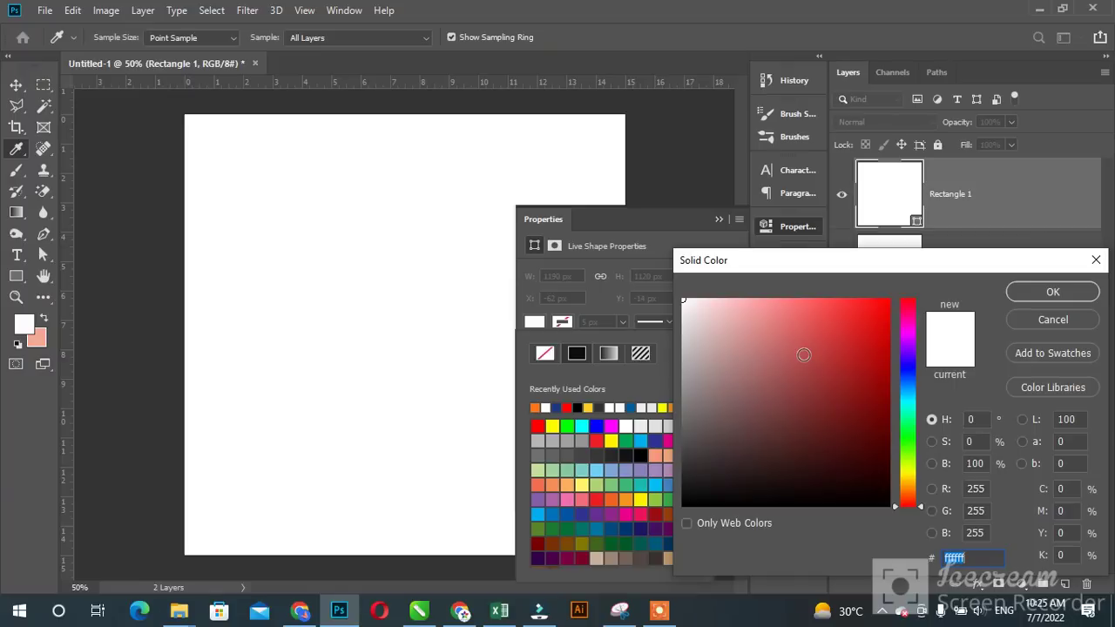
{"action": "type", "text": "E6C6C5"}
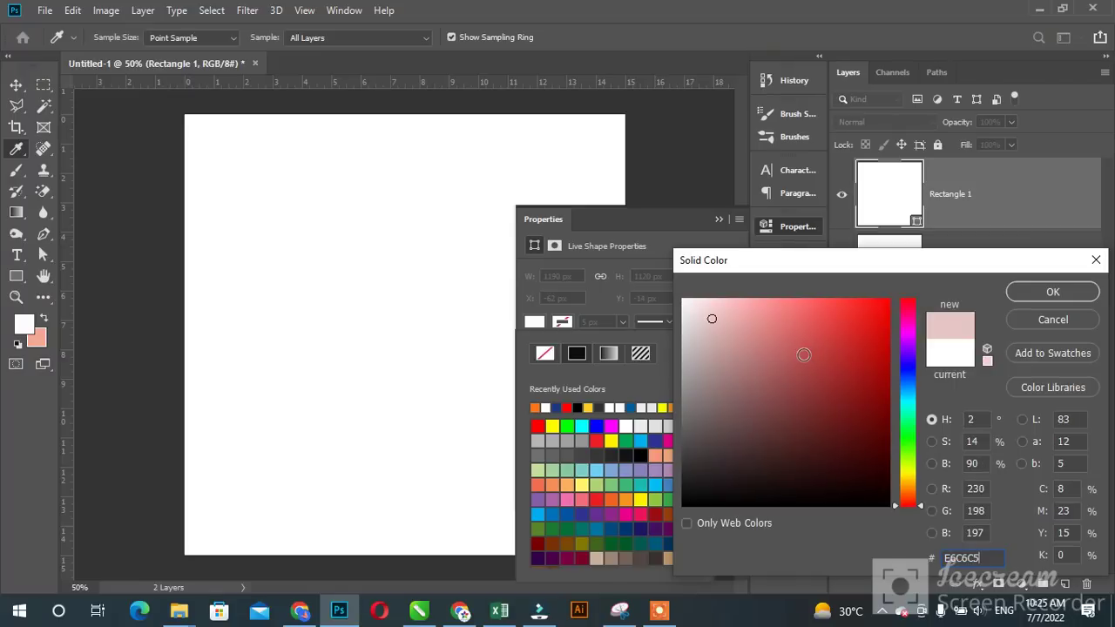
{"action": "left_click", "coordinate": [1054, 292]}
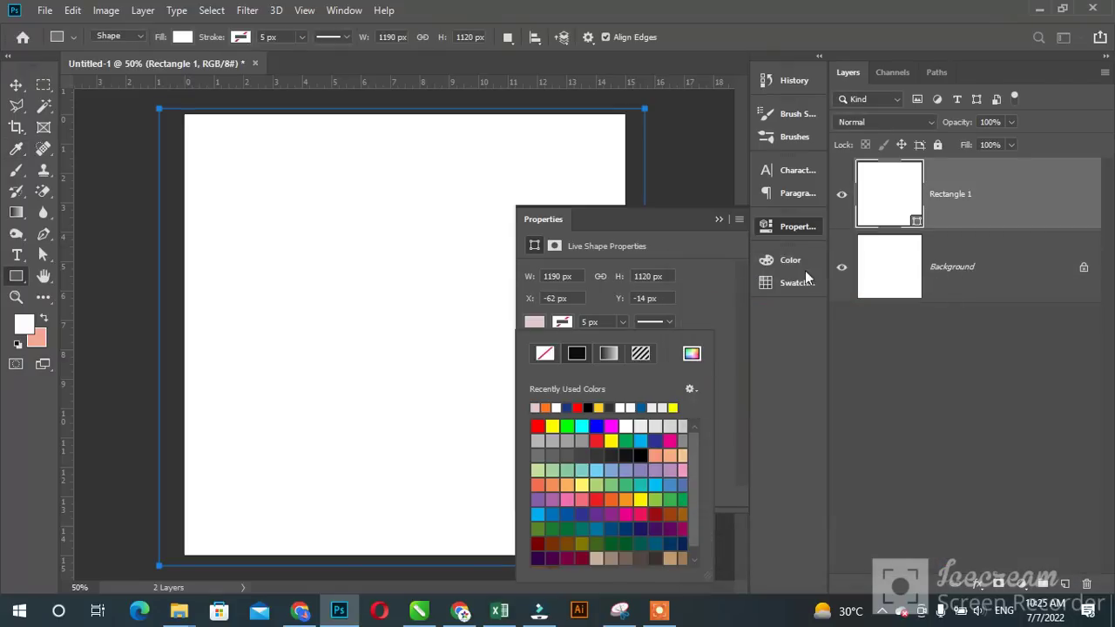
{"action": "left_click", "coordinate": [717, 220]}
{"action": "left_click", "coordinate": [719, 218]}
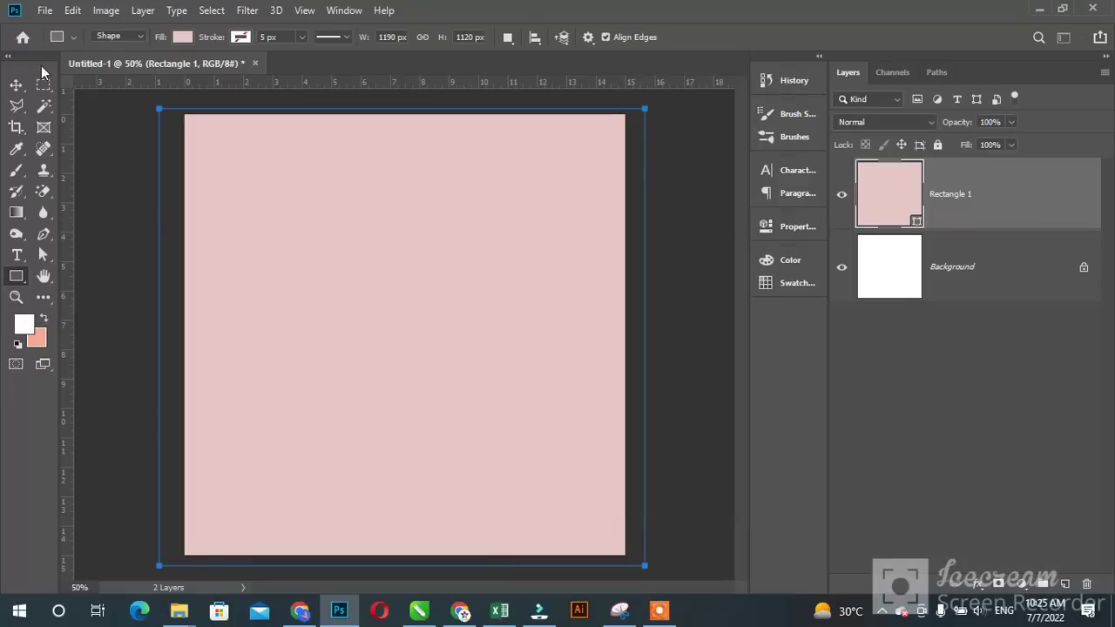
{"action": "left_click", "coordinate": [16, 85]}
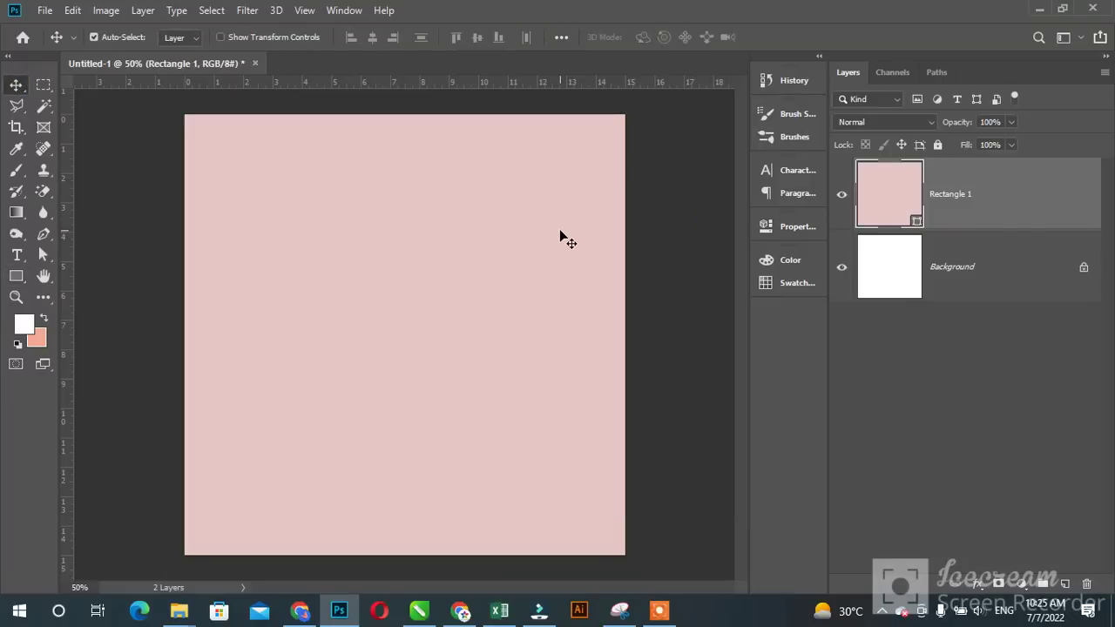
- Draw a tall cyan-filled bar rising from the canvas bottom edge
{"action": "left_click", "coordinate": [17, 276]}
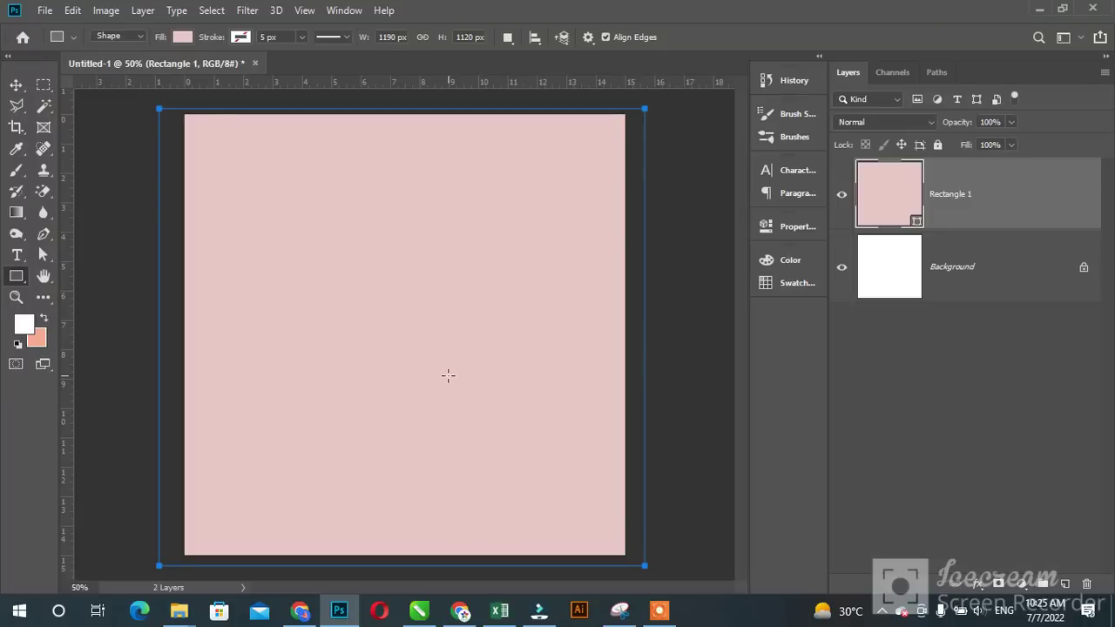
{"action": "left_click_drag", "start_coordinate": [443, 353], "coordinate": [537, 572]}
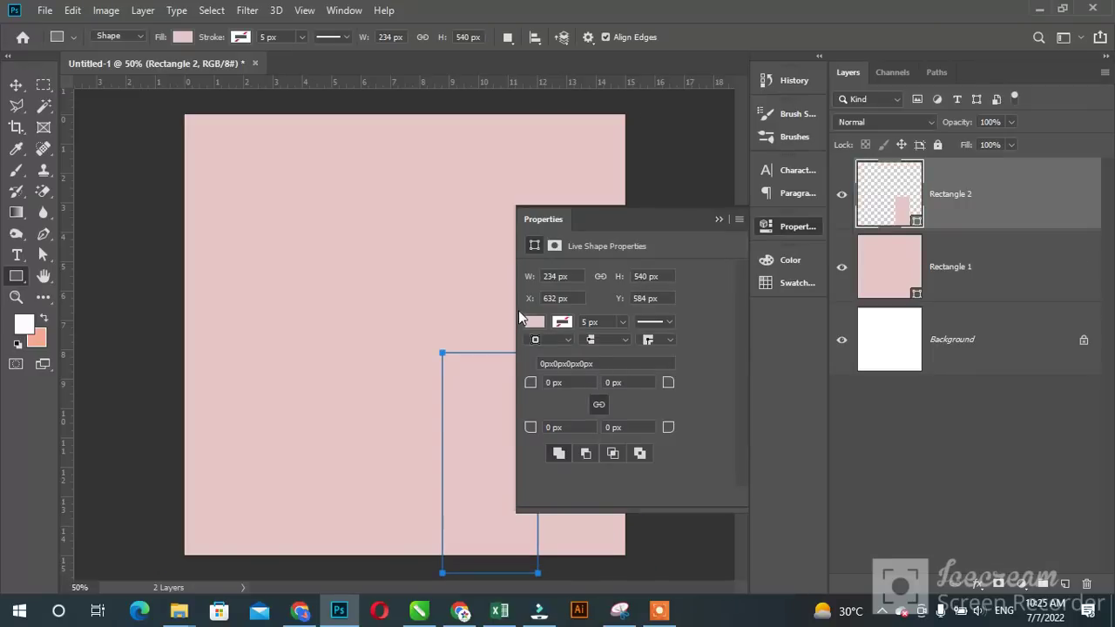
{"action": "left_click", "coordinate": [533, 321]}
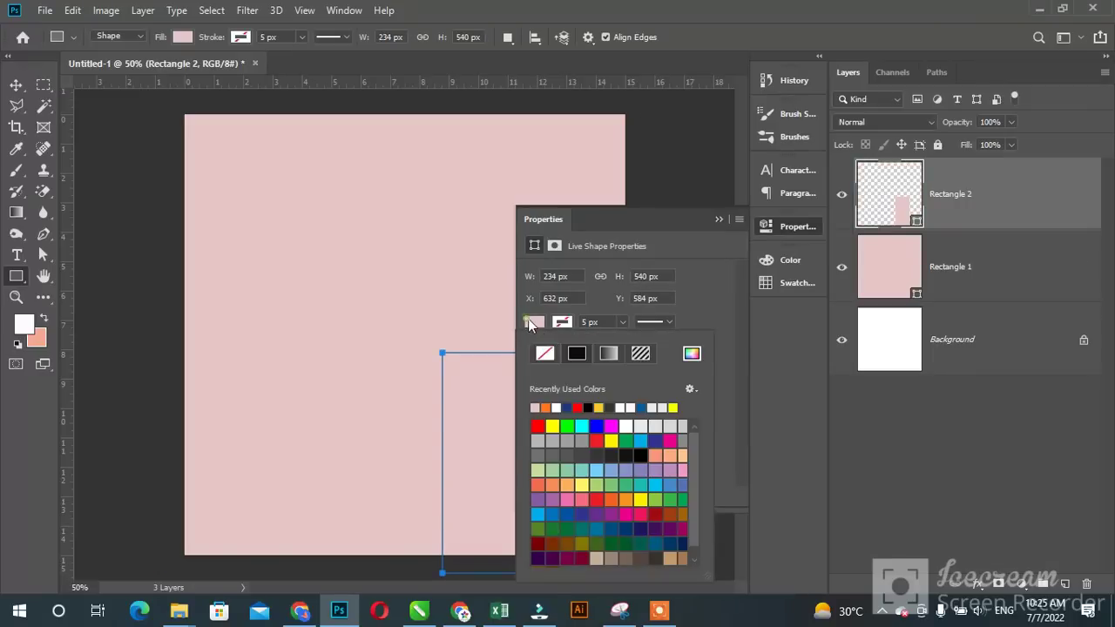
{"action": "left_click", "coordinate": [581, 426]}
{"action": "left_click", "coordinate": [715, 220]}
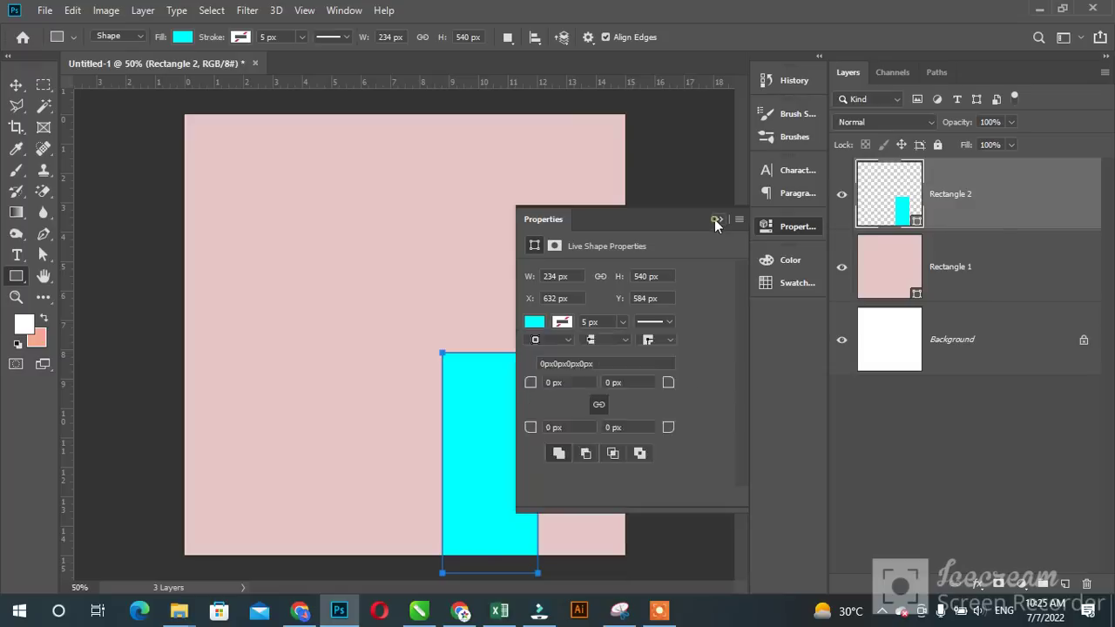
{"action": "left_click", "coordinate": [718, 219]}
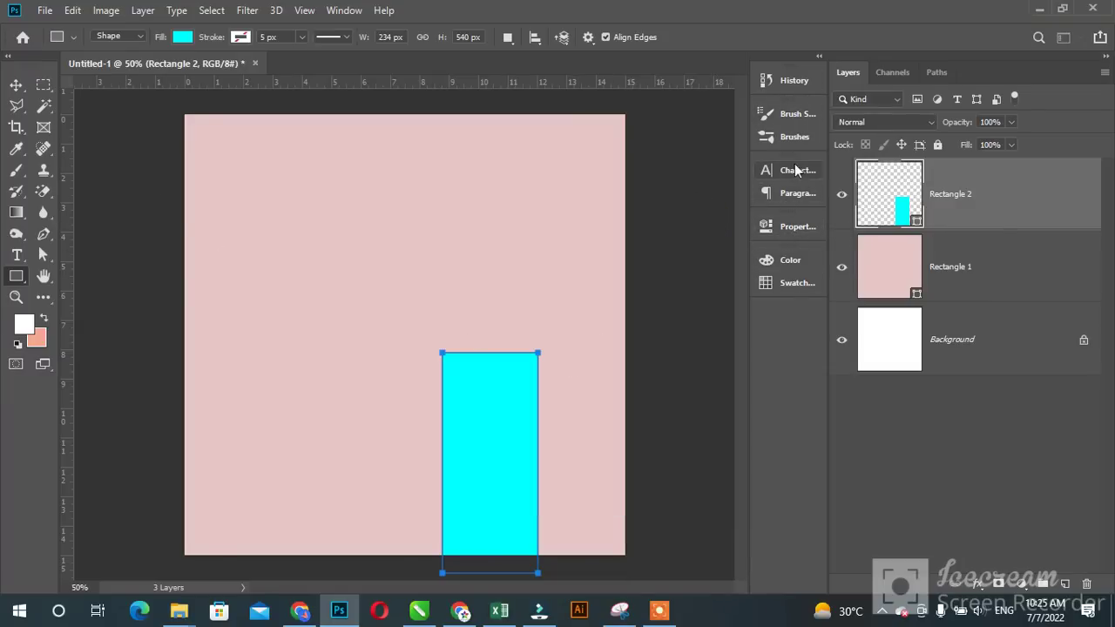
- Round the bar's corners to 49 px, fill it blue, and nudge it slightly right
{"action": "left_click", "coordinate": [791, 226]}
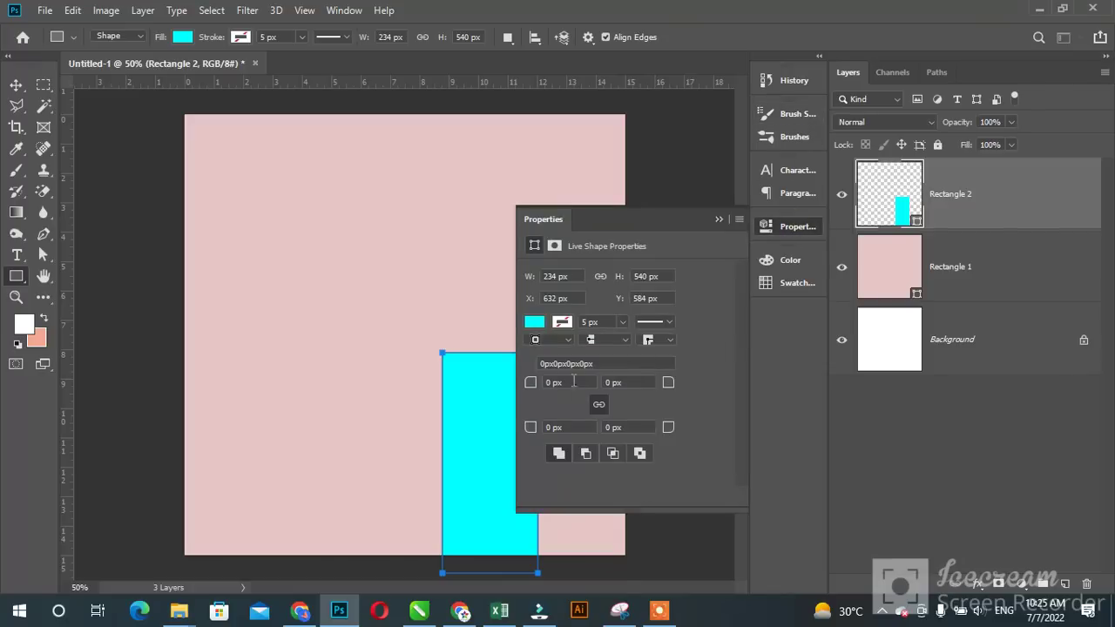
{"action": "mouse_move", "coordinate": [531, 384]}
{"action": "left_mouse_down"}
{"action": "mouse_move", "coordinate": [592, 384]}
{"action": "mouse_move", "coordinate": [572, 385]}
{"action": "left_mouse_up"}
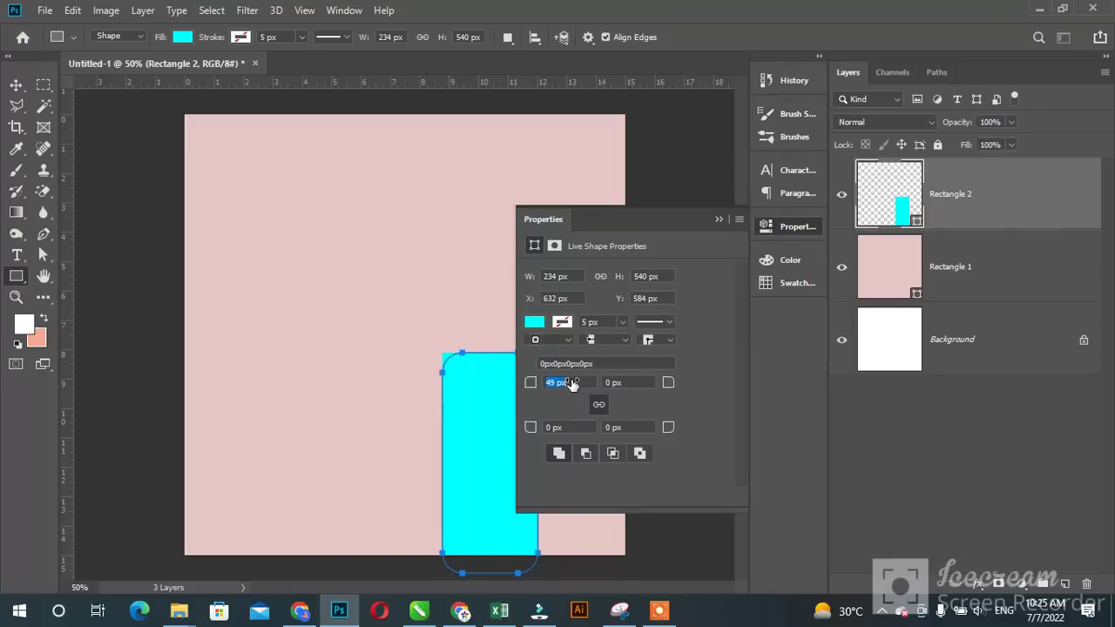
{"action": "left_click", "coordinate": [721, 219]}
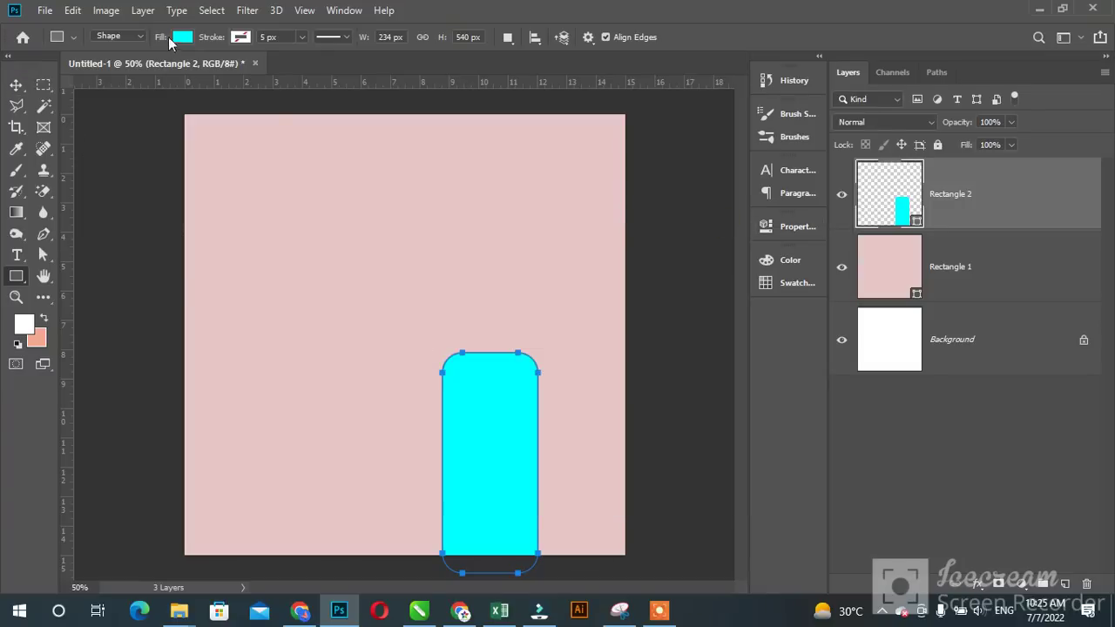
{"action": "left_click", "coordinate": [181, 36]}
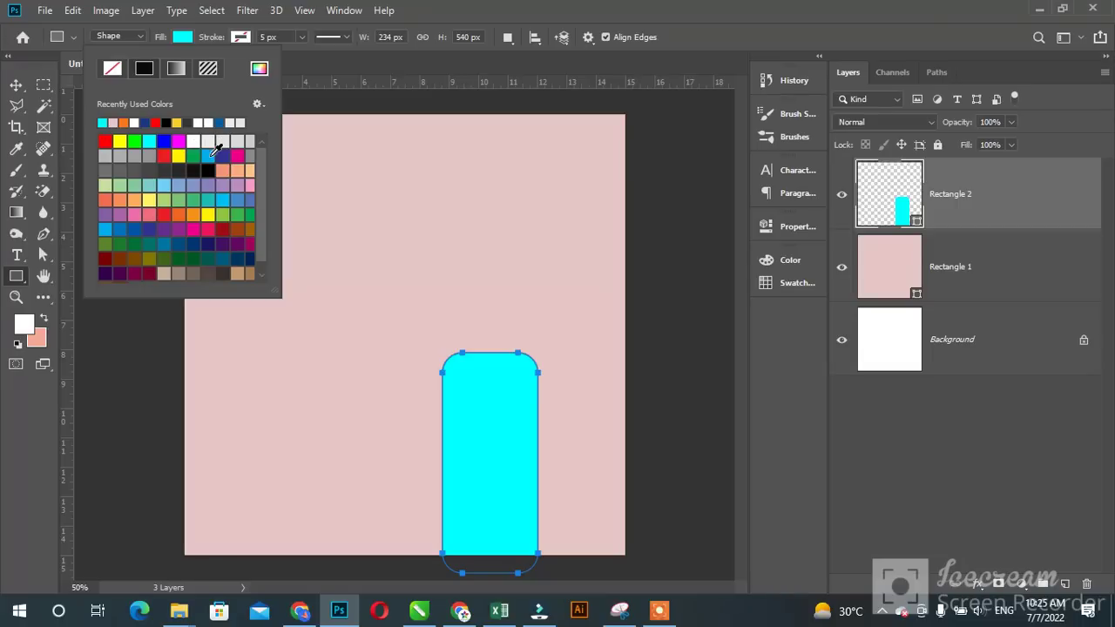
{"action": "left_click", "coordinate": [209, 156]}
{"action": "left_click", "coordinate": [15, 85]}
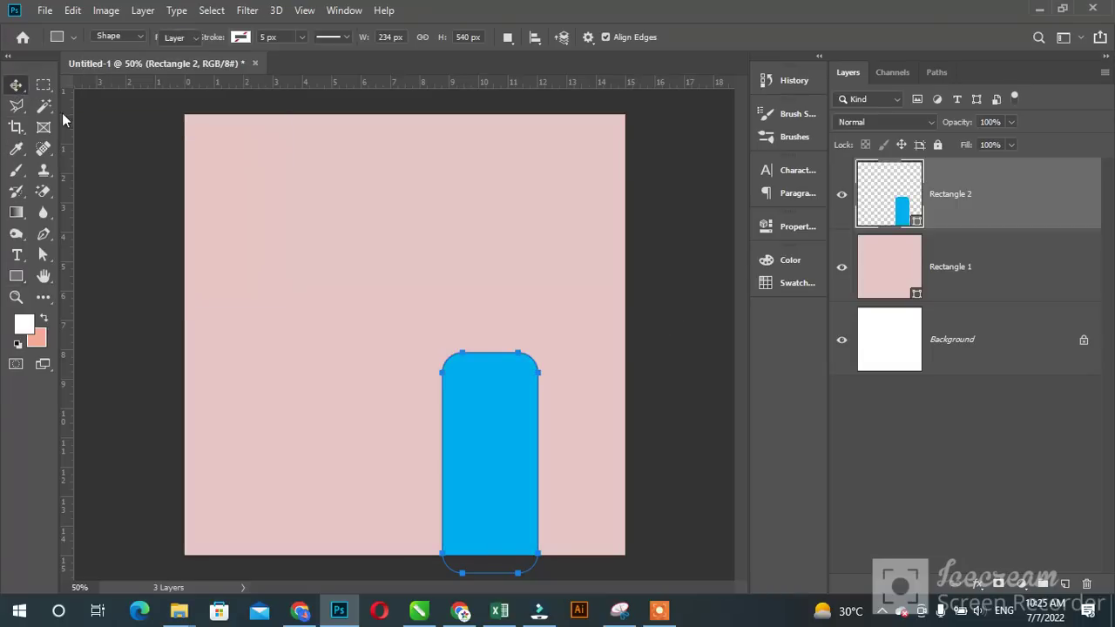
{"action": "mouse_move", "coordinate": [502, 437]}
{"action": "left_mouse_down"}
{"action": "mouse_move", "coordinate": [525, 451]}
{"action": "mouse_move", "coordinate": [548, 423]}
{"action": "left_mouse_up"}
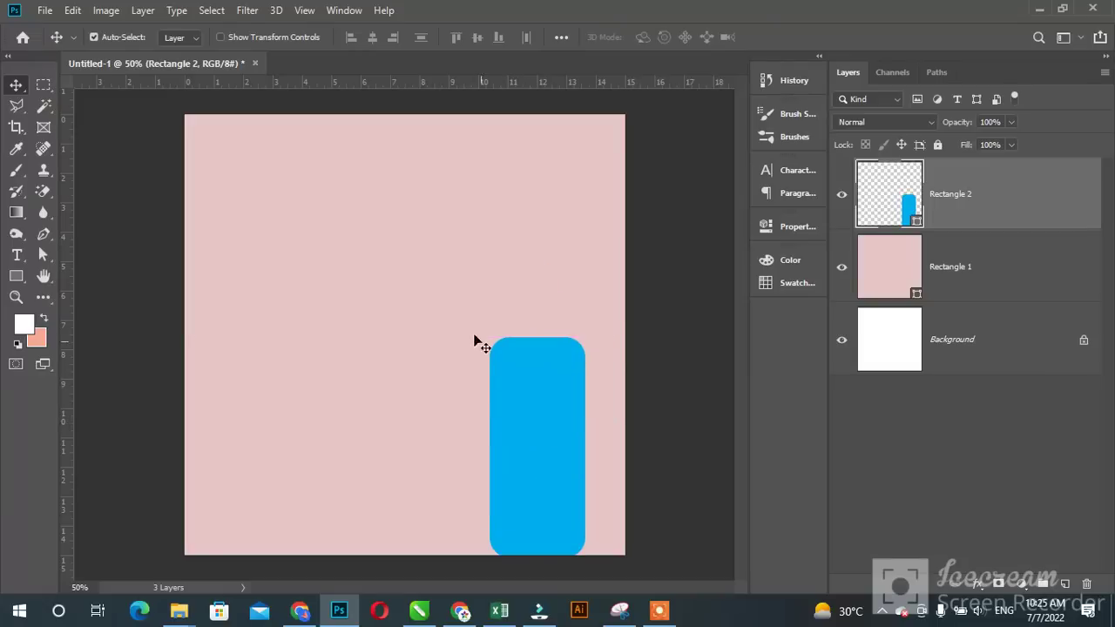
- Scale the blue bar up and make it narrower with Free Transform
{"action": "scroll", "coordinate": [501, 351], "scroll_direction": "down", "scroll_amount": 2}
{"action": "key", "text": "ctrl+t"}
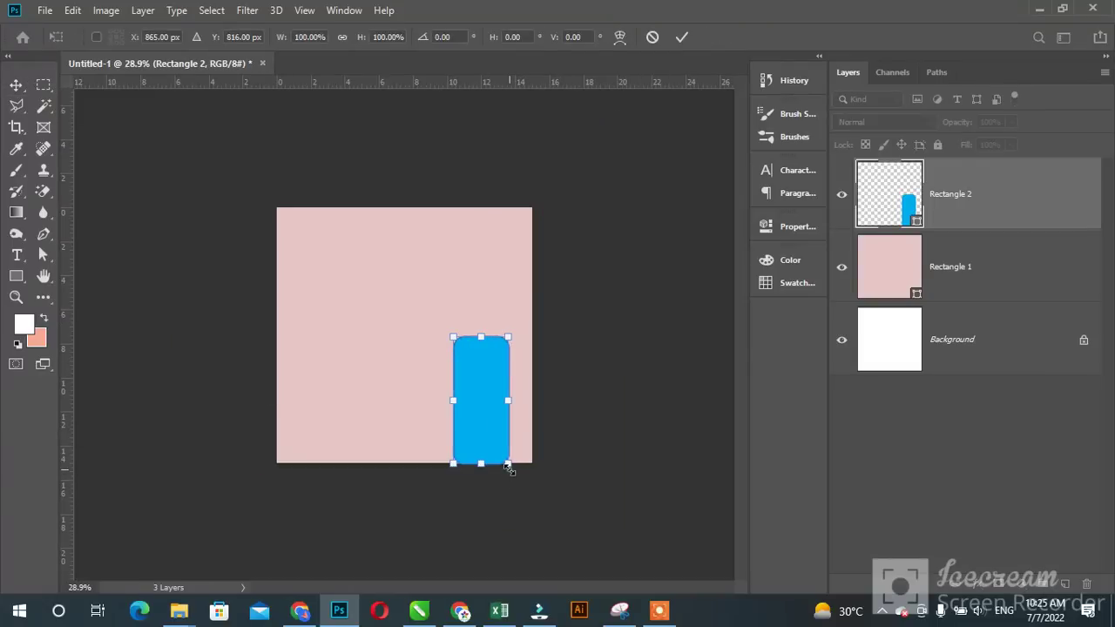
{"action": "left_click_drag", "start_coordinate": [509, 465], "coordinate": [521, 490]}
{"action": "left_click_drag", "start_coordinate": [523, 402], "coordinate": [501, 401]}
{"action": "left_click", "coordinate": [24, 87]}
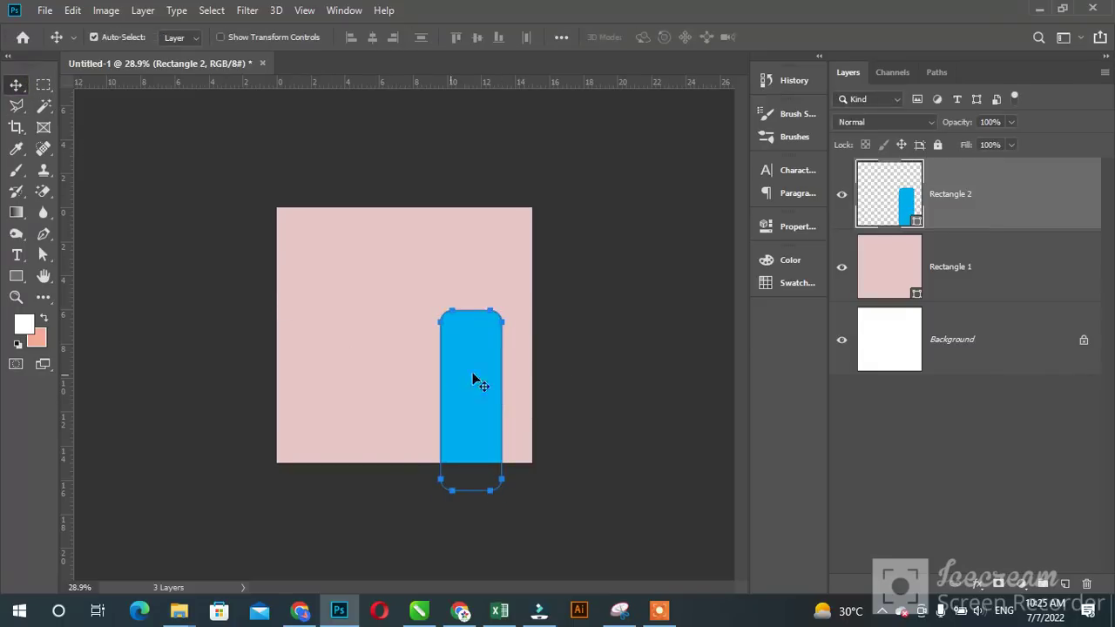
- Duplicate the bar to its left and settle both bars on the canvas bottom
{"action": "mouse_move", "coordinate": [475, 368]}
{"action": "left_mouse_down"}
{"action": "mouse_move", "coordinate": [431, 389]}
{"action": "mouse_move", "coordinate": [395, 345]}
{"action": "left_mouse_up"}
{"action": "scroll", "coordinate": [400, 336], "scroll_direction": "up", "scroll_amount": 2}
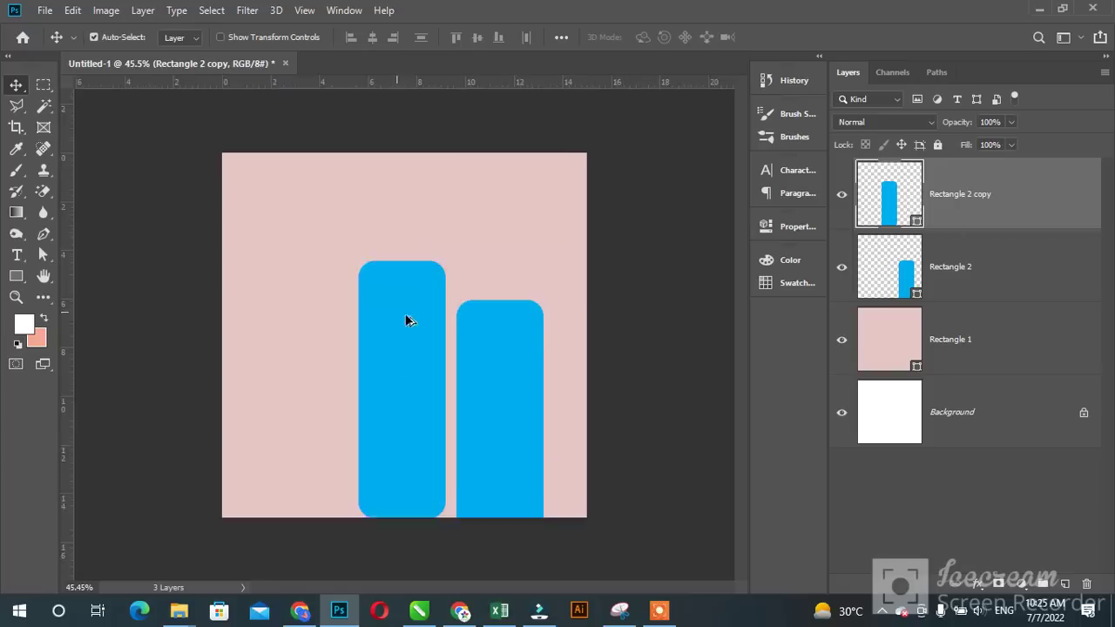
{"action": "left_click_drag", "start_coordinate": [528, 378], "coordinate": [544, 378]}
{"action": "left_click_drag", "start_coordinate": [403, 378], "coordinate": [421, 390]}
{"action": "left_click", "coordinate": [512, 382]}
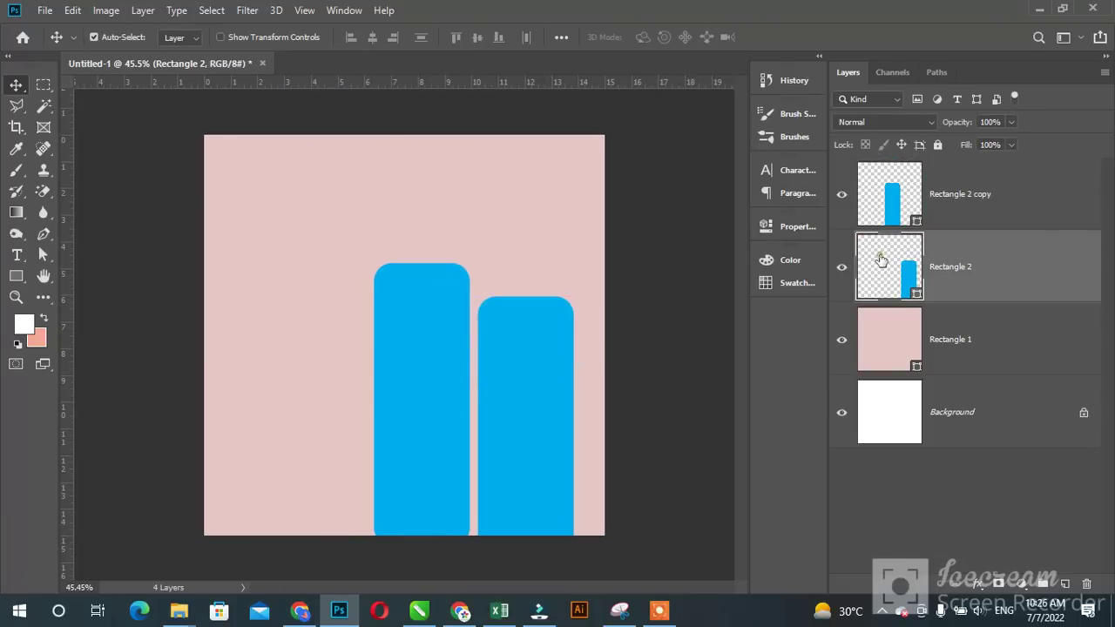
- Change Rectangle 2's fill to a warm amber-orange in the Color Picker
{"action": "double_click", "coordinate": [880, 260]}
{"action": "left_click", "coordinate": [909, 477]}
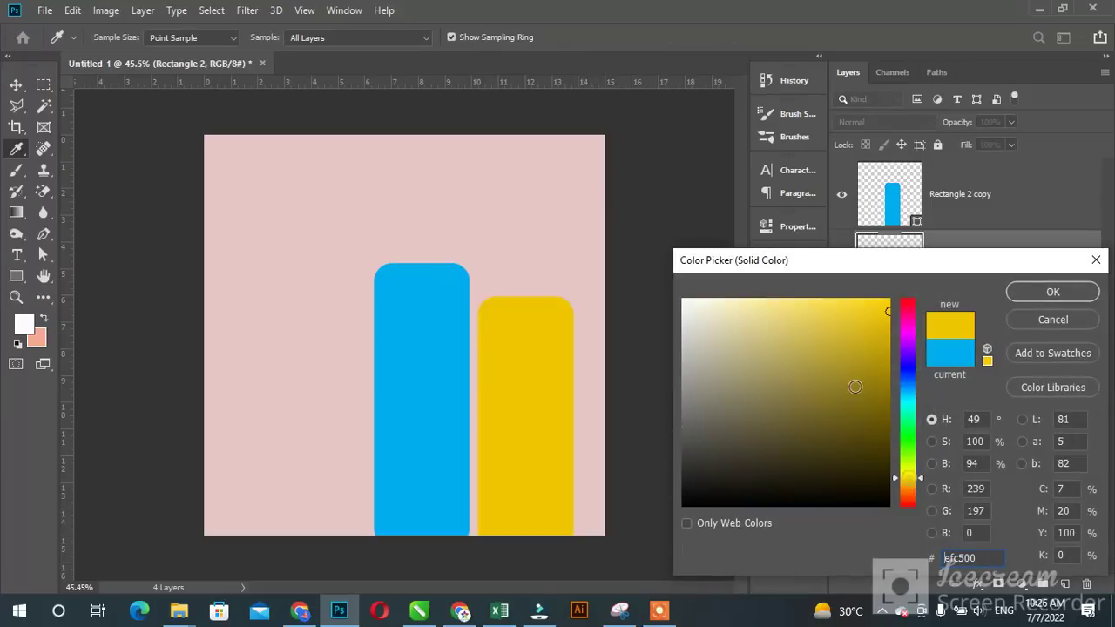
{"action": "left_click", "coordinate": [887, 301]}
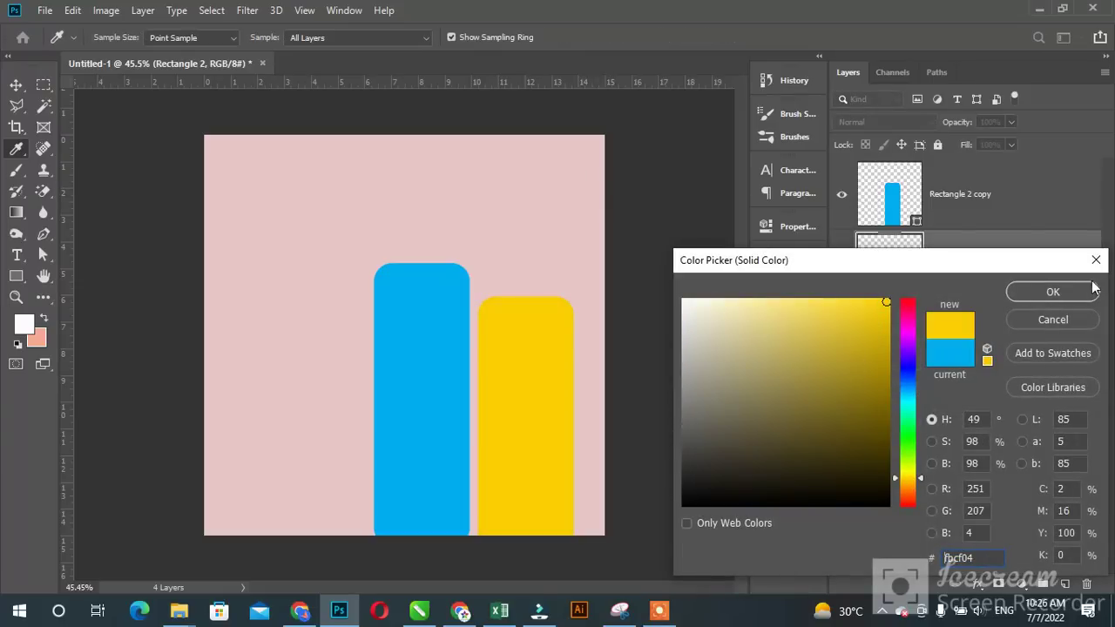
{"action": "left_click", "coordinate": [862, 389]}
{"action": "left_click", "coordinate": [908, 481]}
{"action": "left_click_drag", "start_coordinate": [911, 488], "coordinate": [909, 450]}
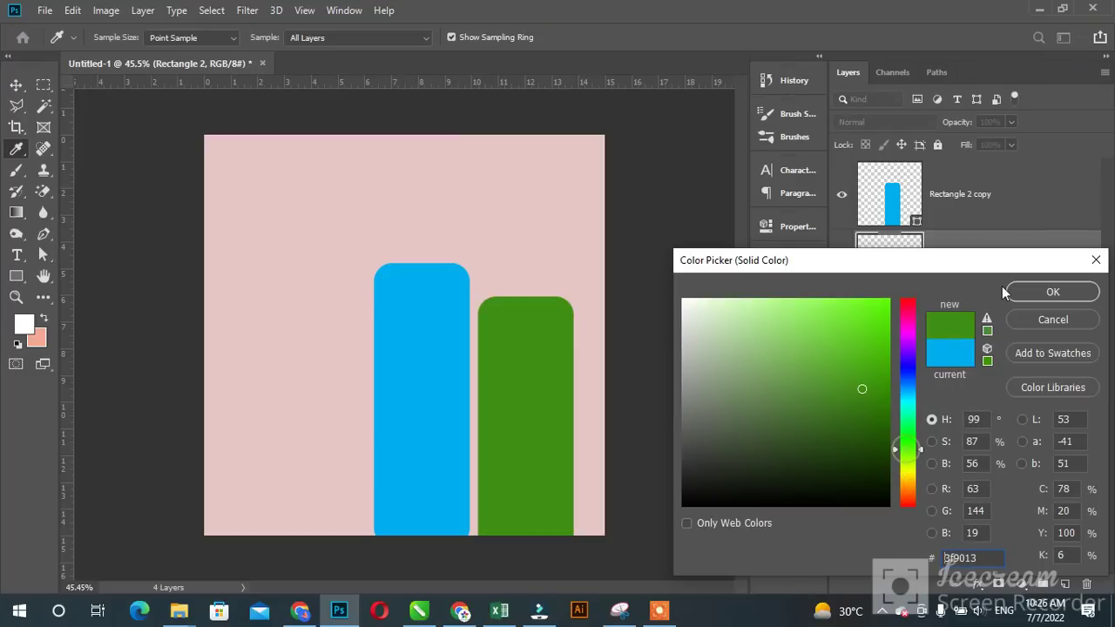
{"action": "left_click_drag", "start_coordinate": [908, 453], "coordinate": [906, 485]}
{"action": "left_click", "coordinate": [886, 302]}
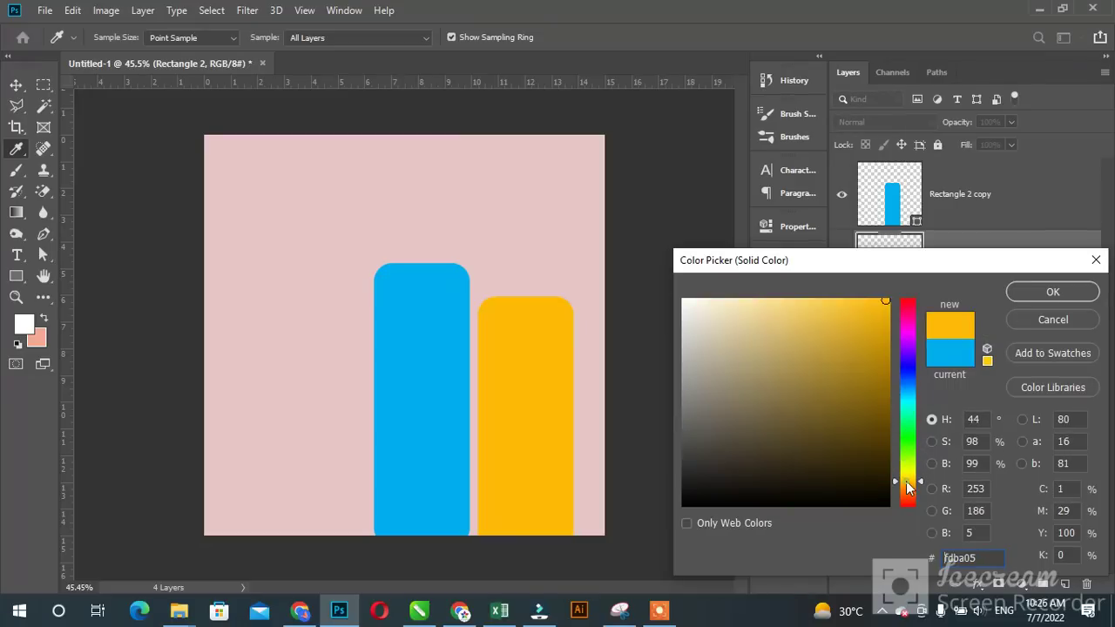
{"action": "left_click", "coordinate": [908, 497]}
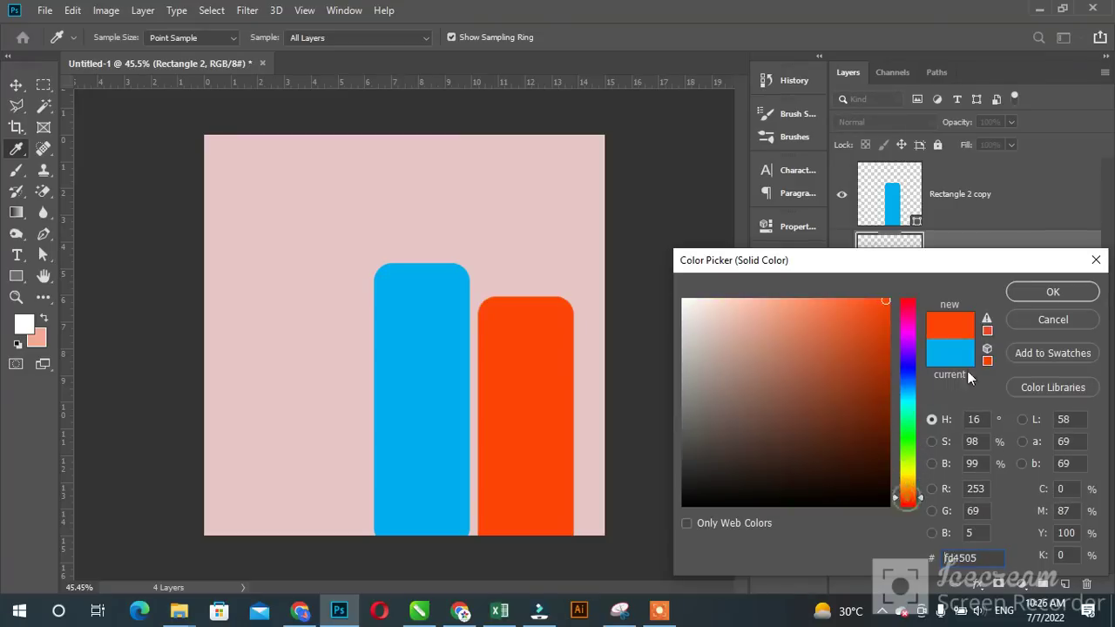
{"action": "left_click", "coordinate": [909, 476]}
{"action": "left_click_drag", "start_coordinate": [923, 473], "coordinate": [923, 482]}
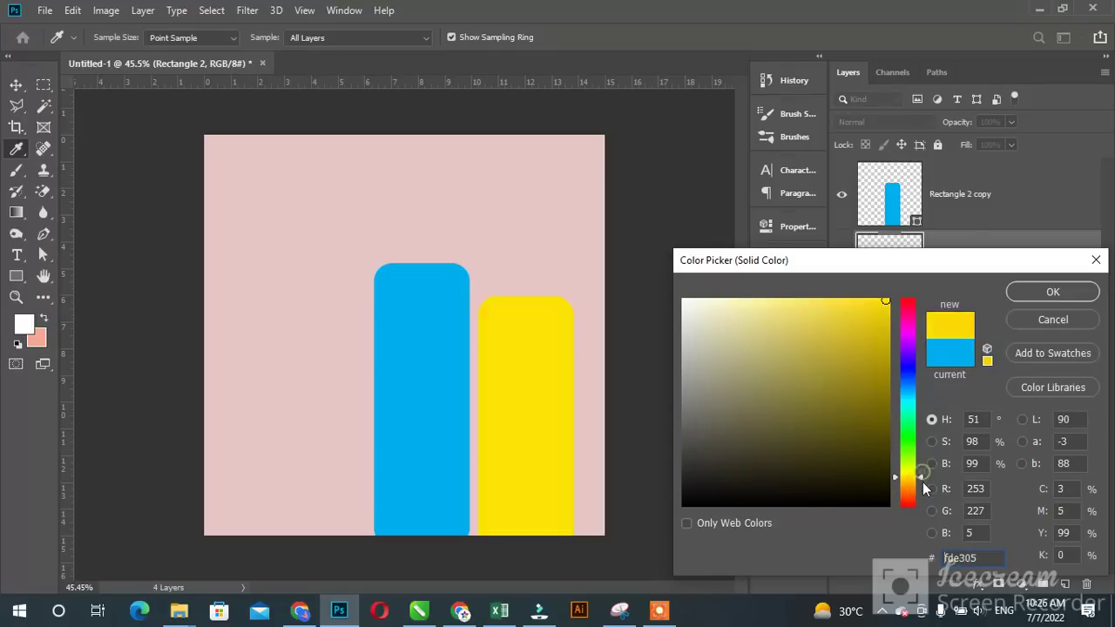
{"action": "left_click", "coordinate": [1037, 294]}
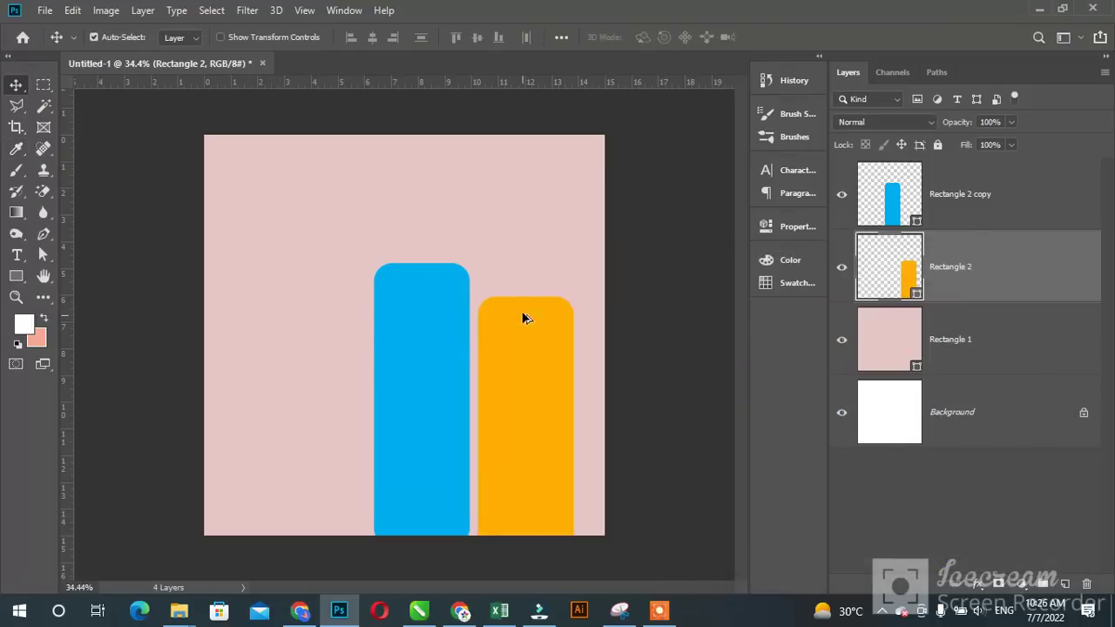
- Search Google for 'png person' in a new Chrome tab
{"action": "key", "text": "ctrl+minus"}
{"action": "left_click", "coordinate": [300, 611]}
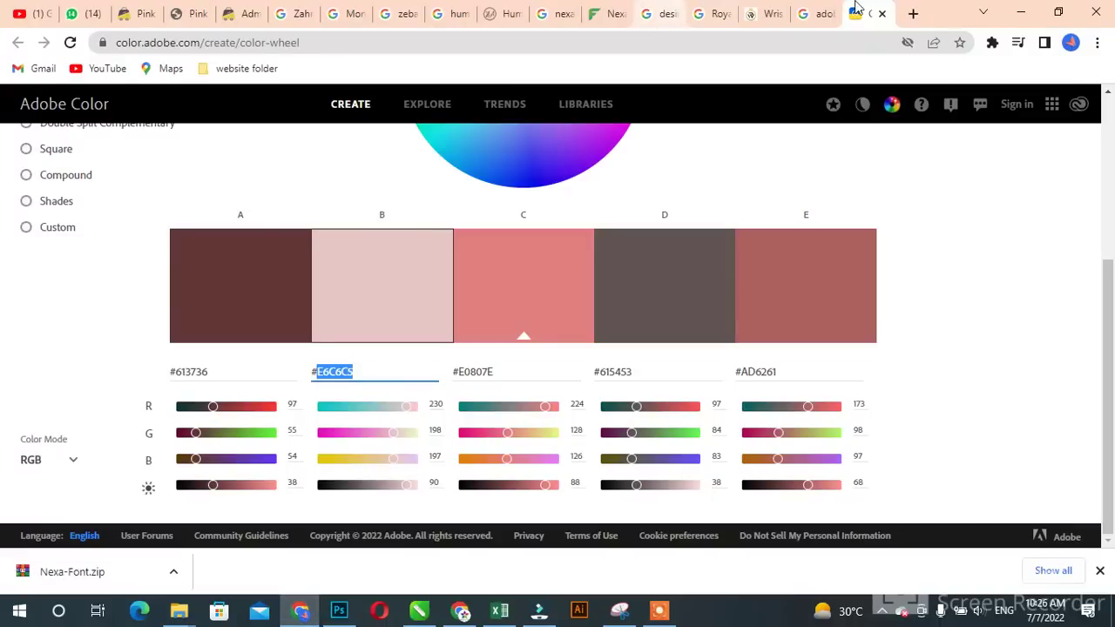
{"action": "left_click", "coordinate": [1057, 13]}
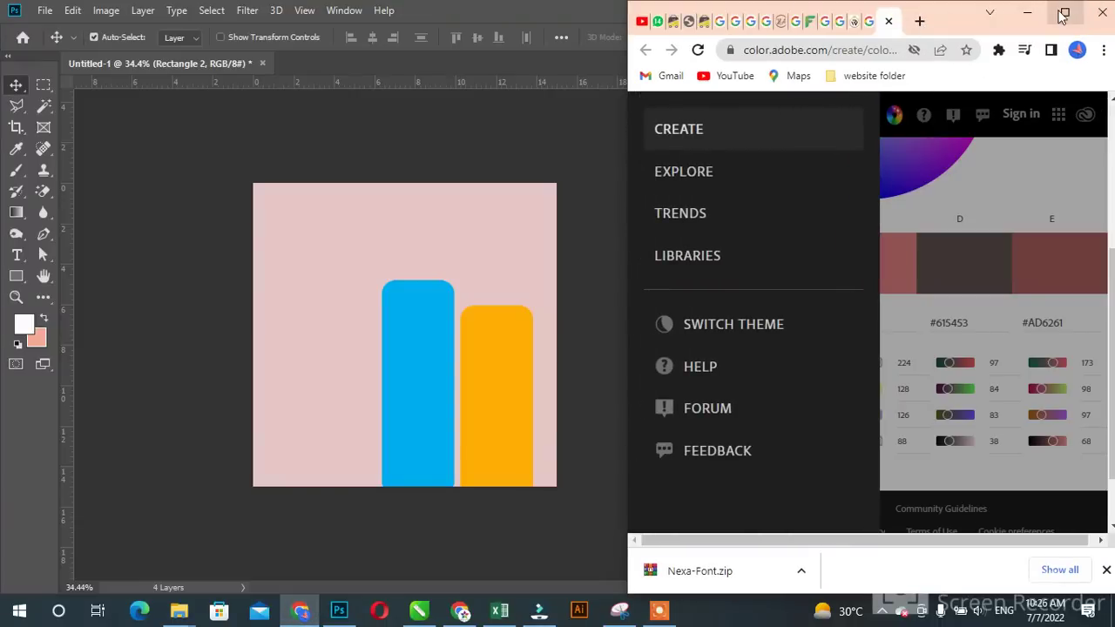
{"action": "left_click", "coordinate": [1064, 14]}
{"action": "left_click", "coordinate": [913, 14]}
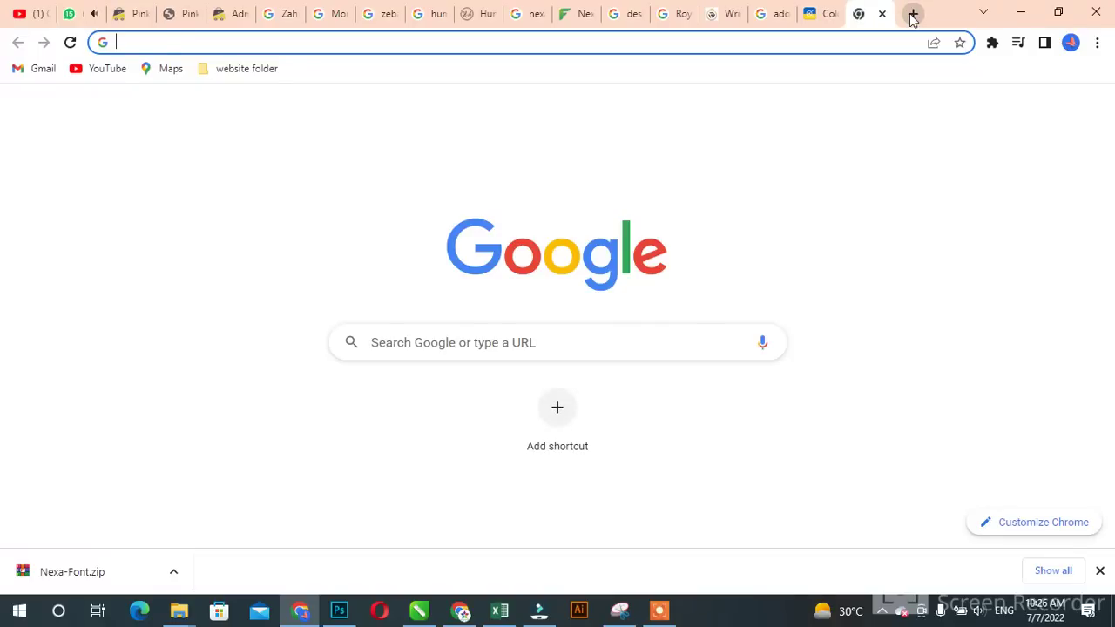
{"action": "type", "text": "png"}
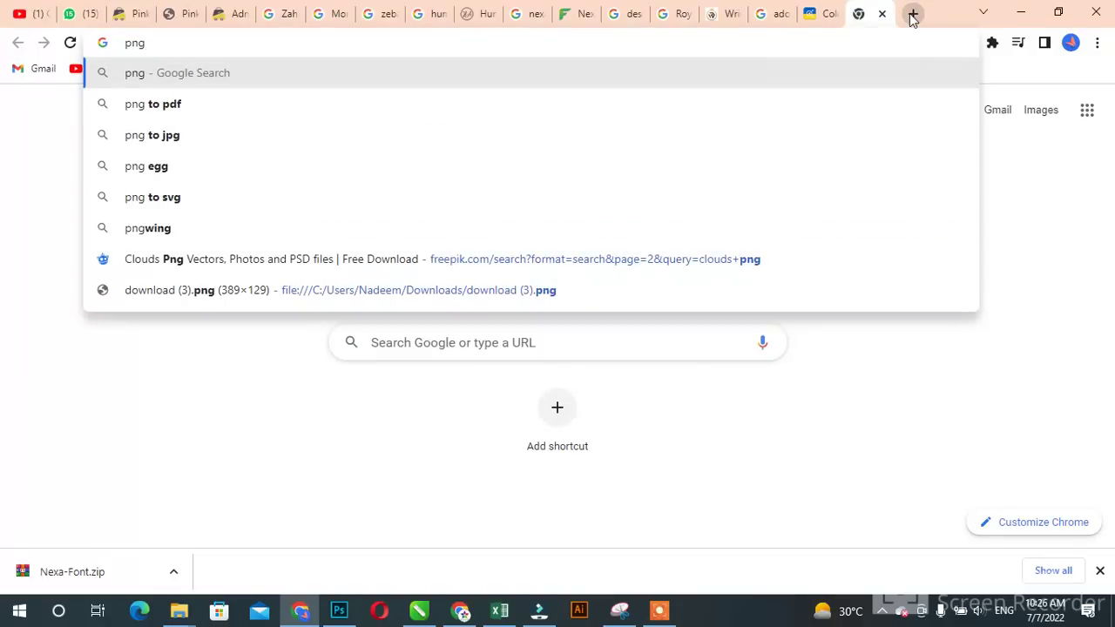
{"action": "type", "text": " person"}
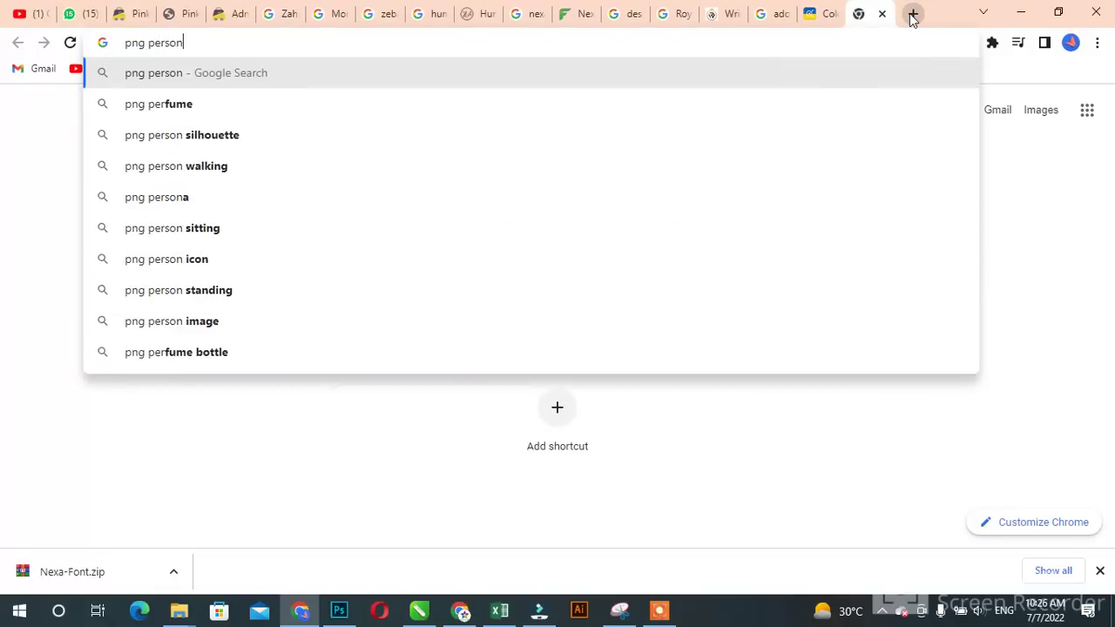
{"action": "key", "text": "Return"}
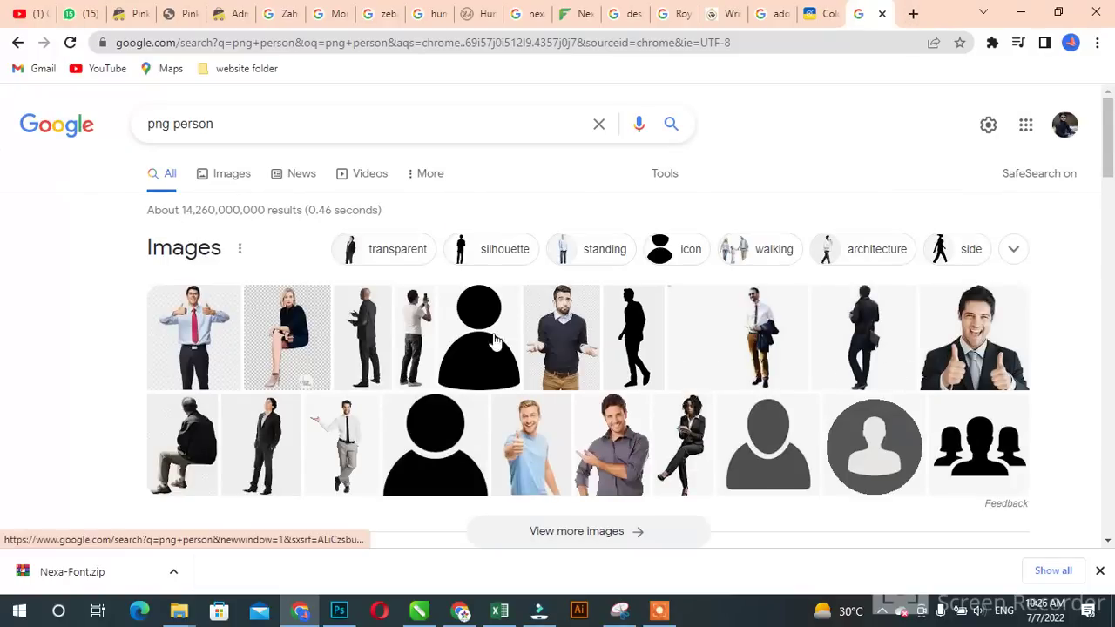
- Save the thumbs-up businessman image to Downloads, then show the desktop
{"action": "left_click", "coordinate": [504, 250]}
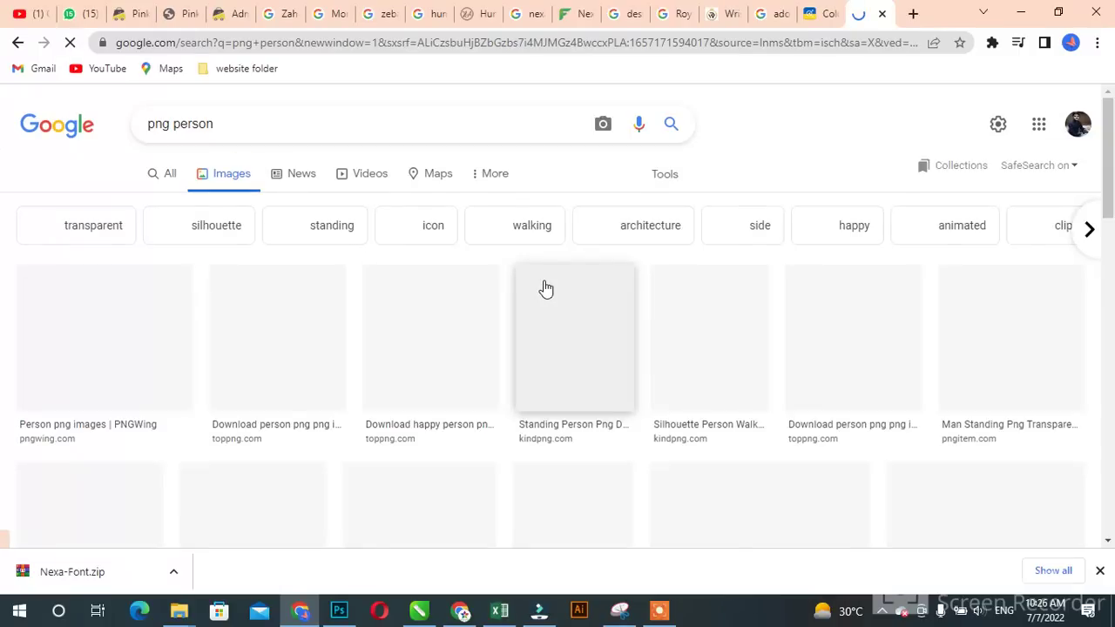
{"action": "scroll", "coordinate": [545, 301], "scroll_direction": "down", "scroll_amount": 1}
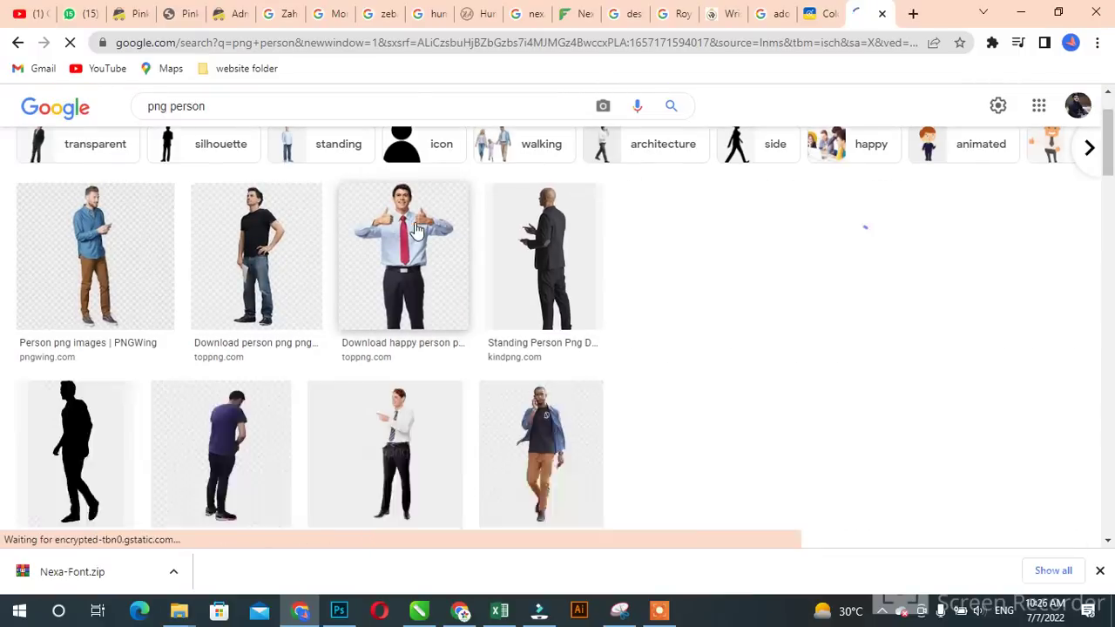
{"action": "left_click", "coordinate": [416, 228]}
{"action": "right_click", "coordinate": [872, 233]}
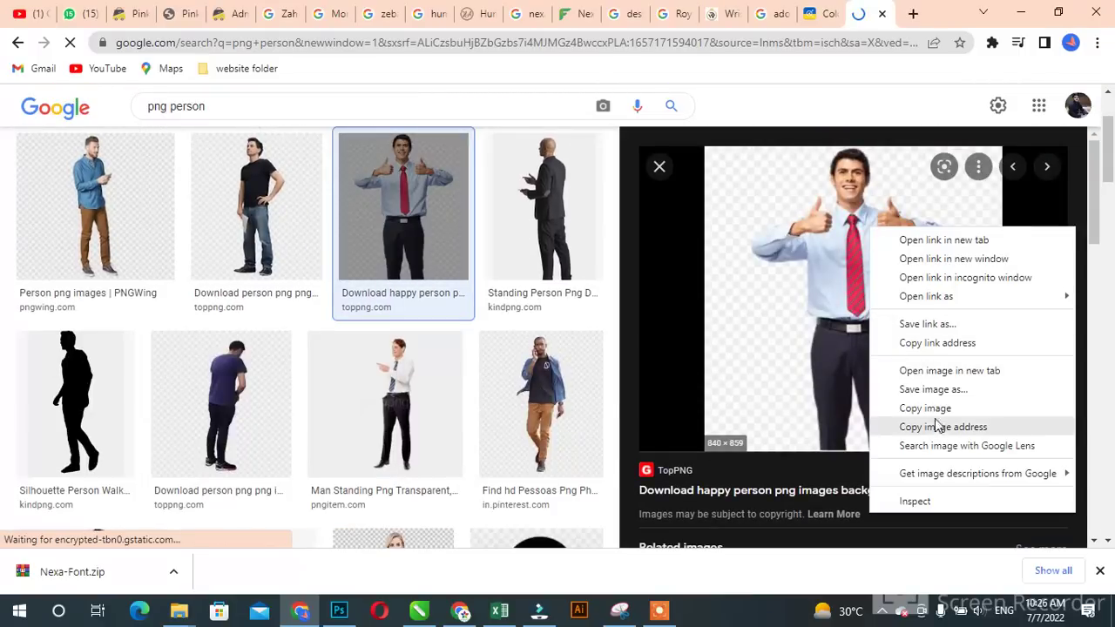
{"action": "left_click", "coordinate": [934, 389]}
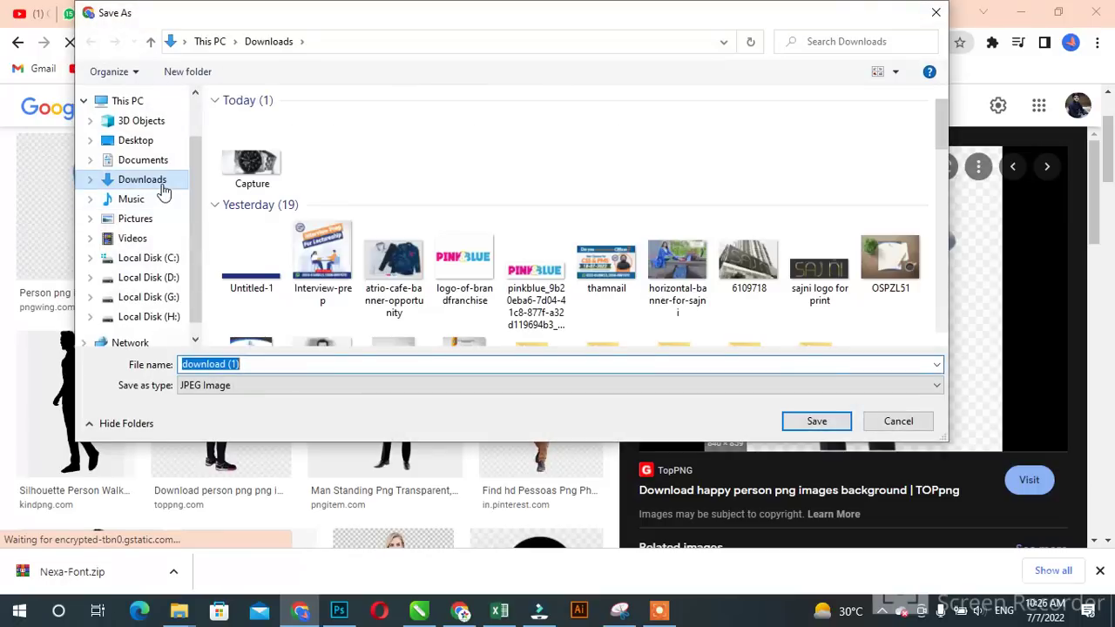
{"action": "key", "text": "Return"}
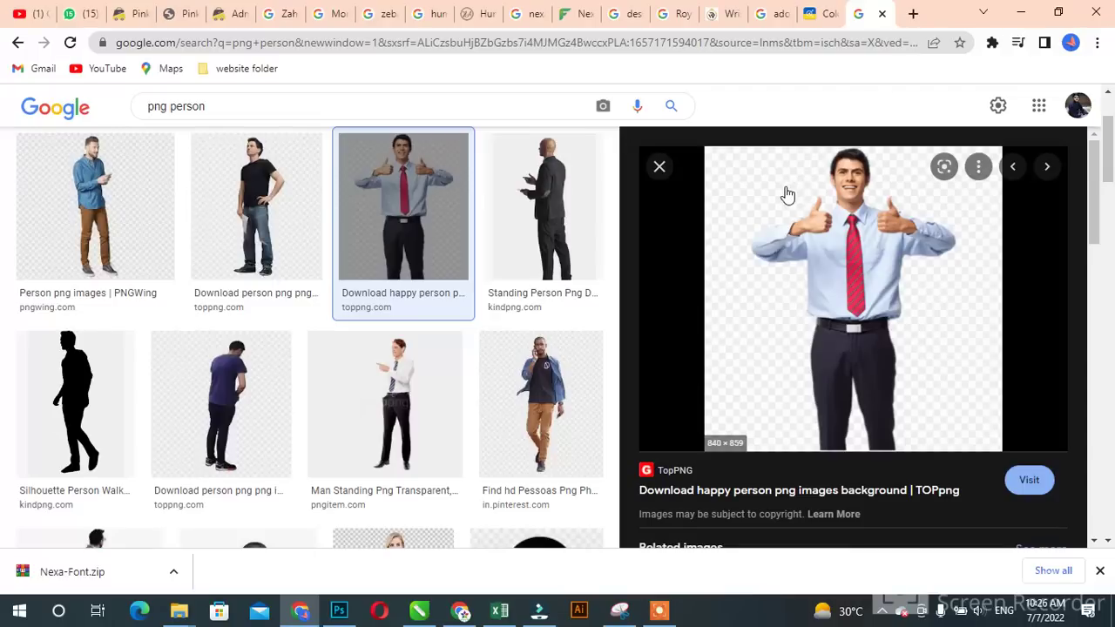
{"action": "key", "text": "super+d"}
{"action": "double_click", "coordinate": [24, 124]}
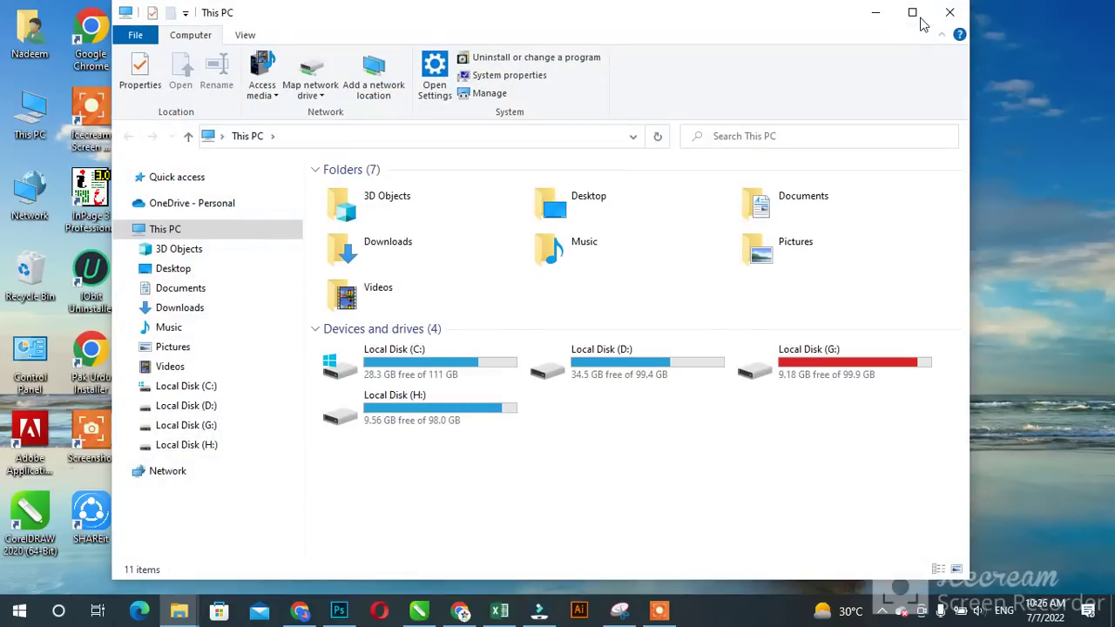
- Open the Downloads folder, and open remove.bg from a 'background remover' search
{"action": "left_click", "coordinate": [913, 12]}
{"action": "double_click", "coordinate": [901, 197]}
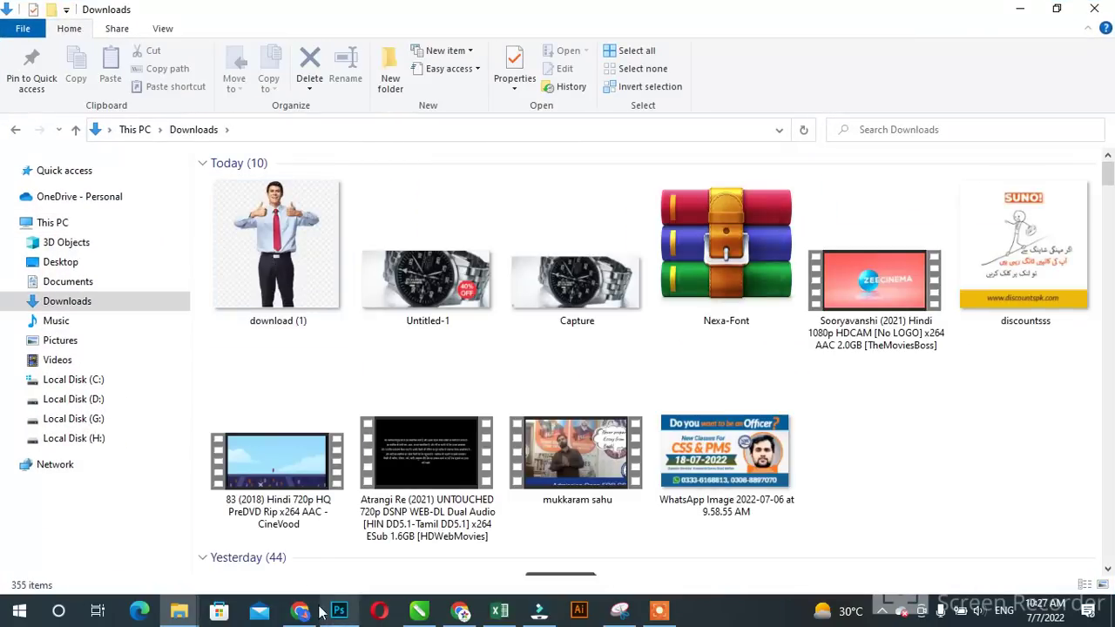
{"action": "left_click", "coordinate": [300, 613]}
{"action": "left_click", "coordinate": [913, 15]}
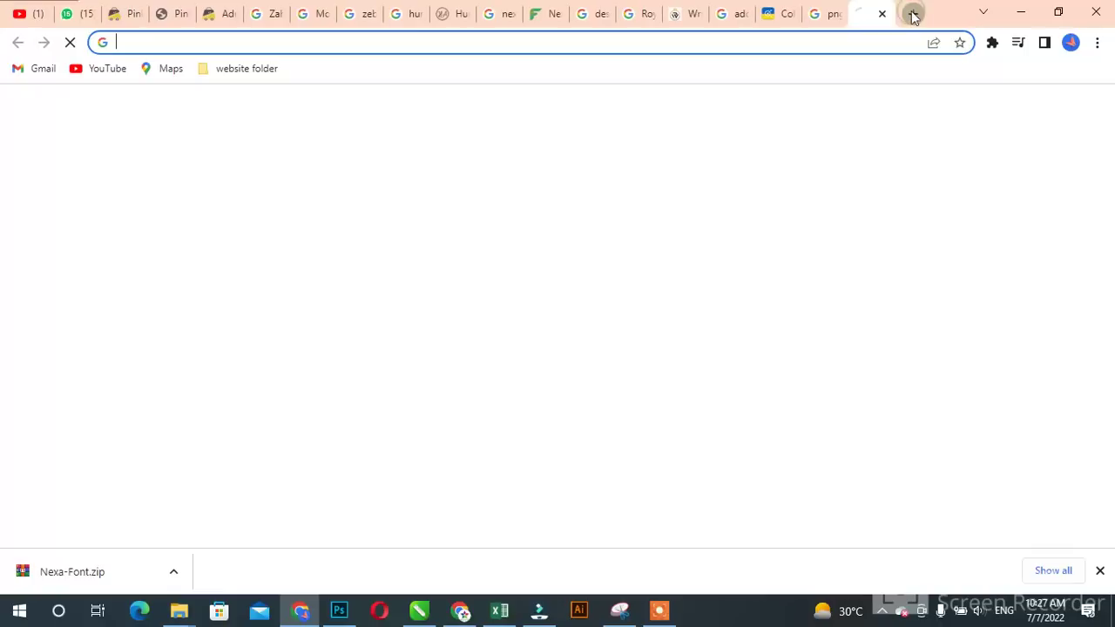
{"action": "type", "text": "ba"}
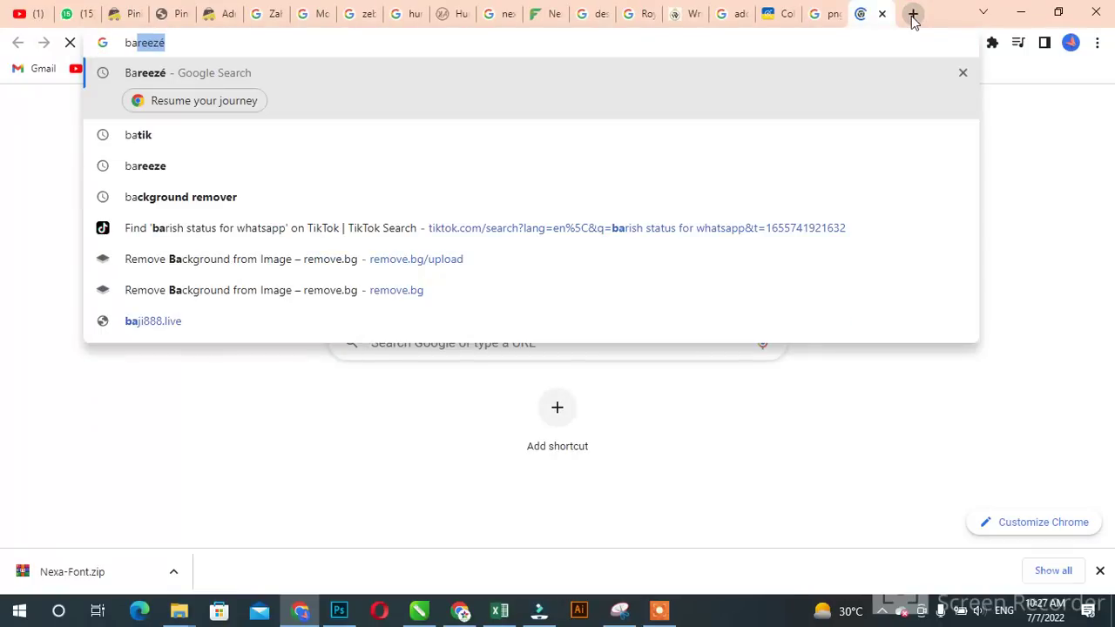
{"action": "key", "text": "Down"}
{"action": "key", "text": "Down"}
{"action": "key", "text": "Down"}
{"action": "key", "text": "Return"}
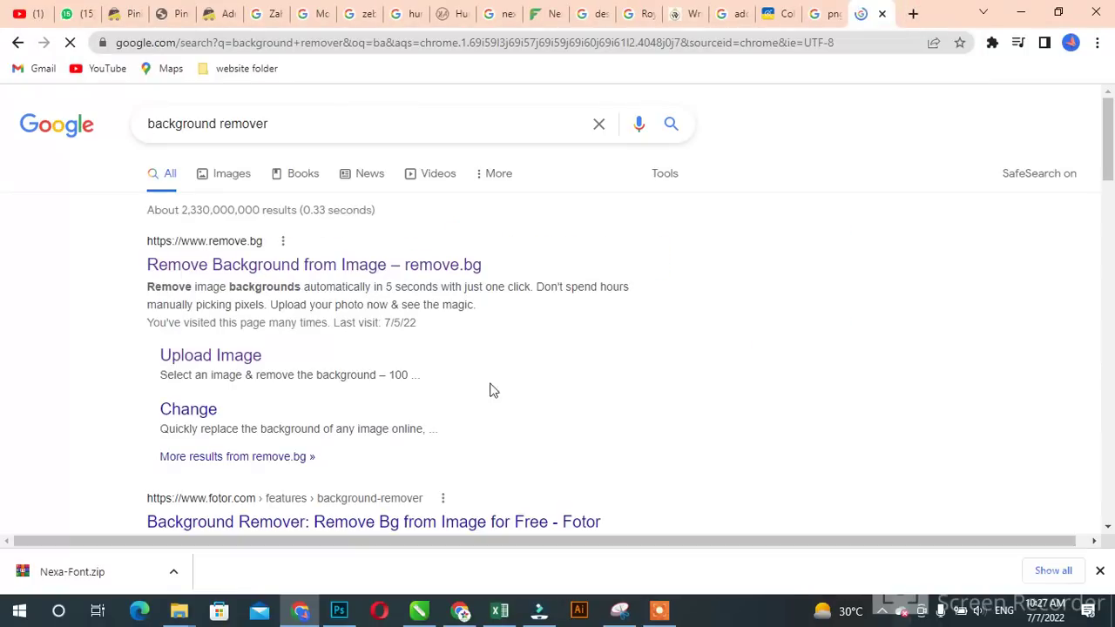
{"action": "left_click", "coordinate": [378, 262]}
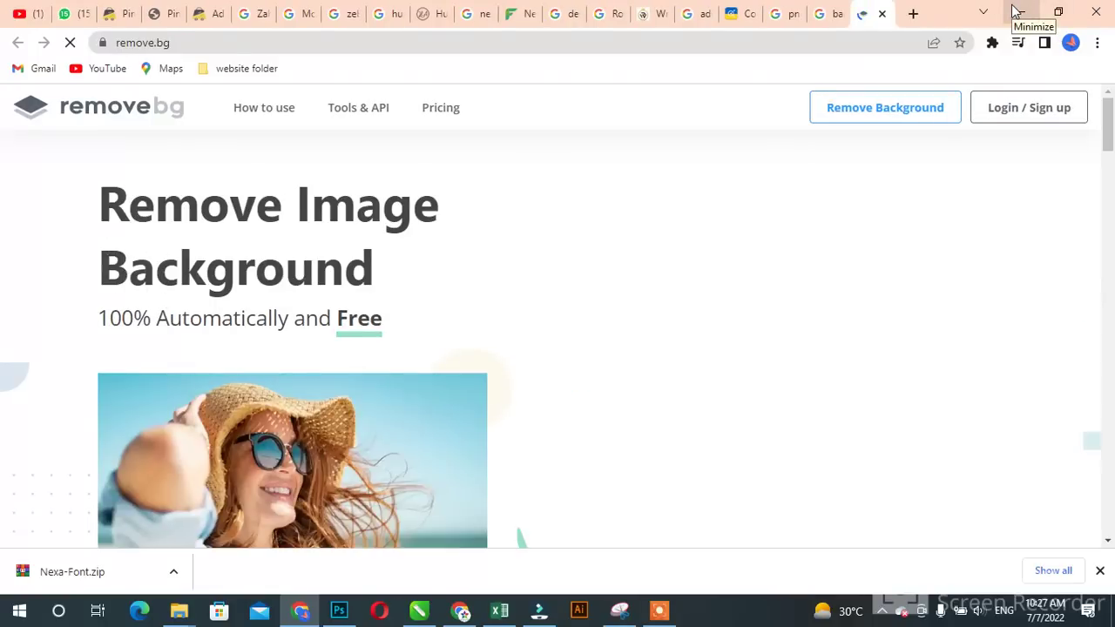
- Drop the download (1) businessman image onto remove.bg to strip its background
{"action": "left_click", "coordinate": [1016, 10]}
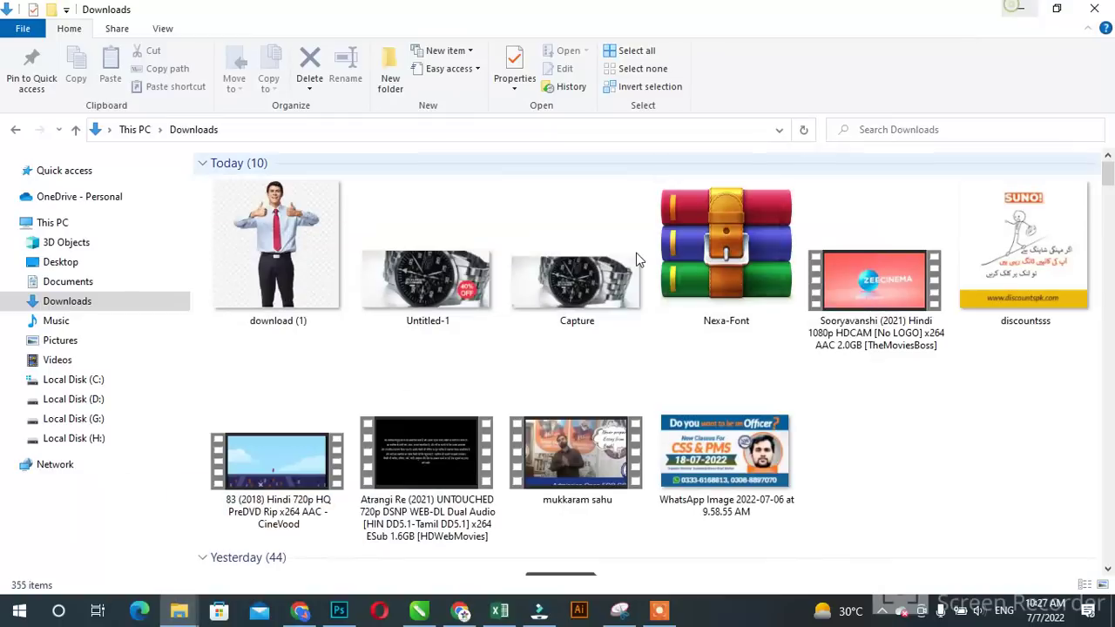
{"action": "left_click", "coordinate": [347, 251]}
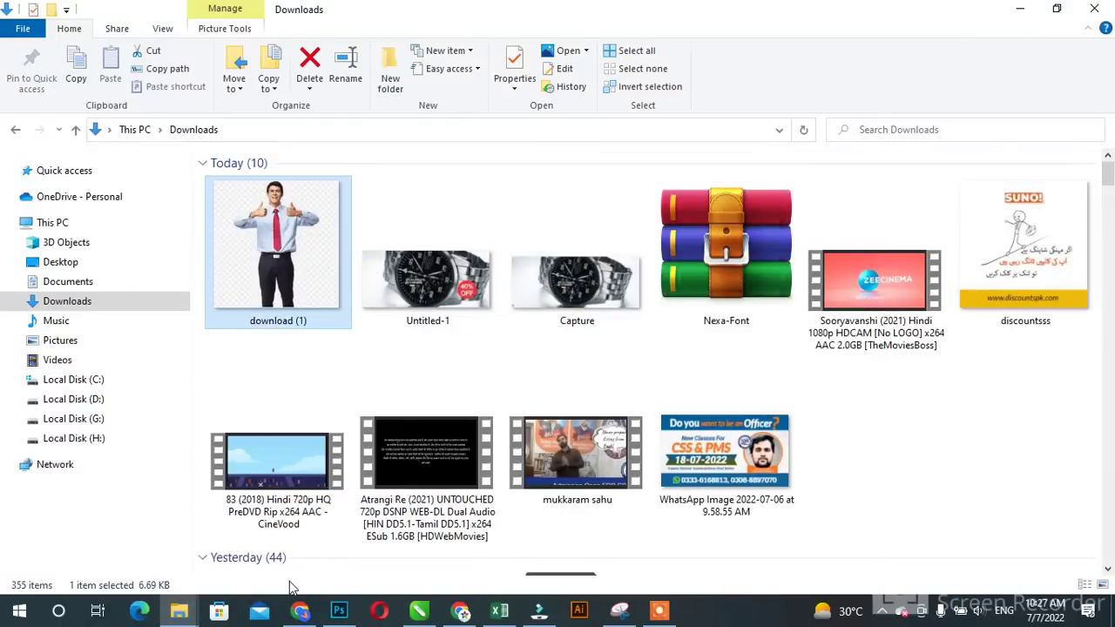
{"action": "mouse_move", "coordinate": [292, 589]}
{"action": "left_mouse_down"}
{"action": "mouse_move", "coordinate": [298, 608]}
{"action": "mouse_move", "coordinate": [737, 296]}
{"action": "left_mouse_up"}
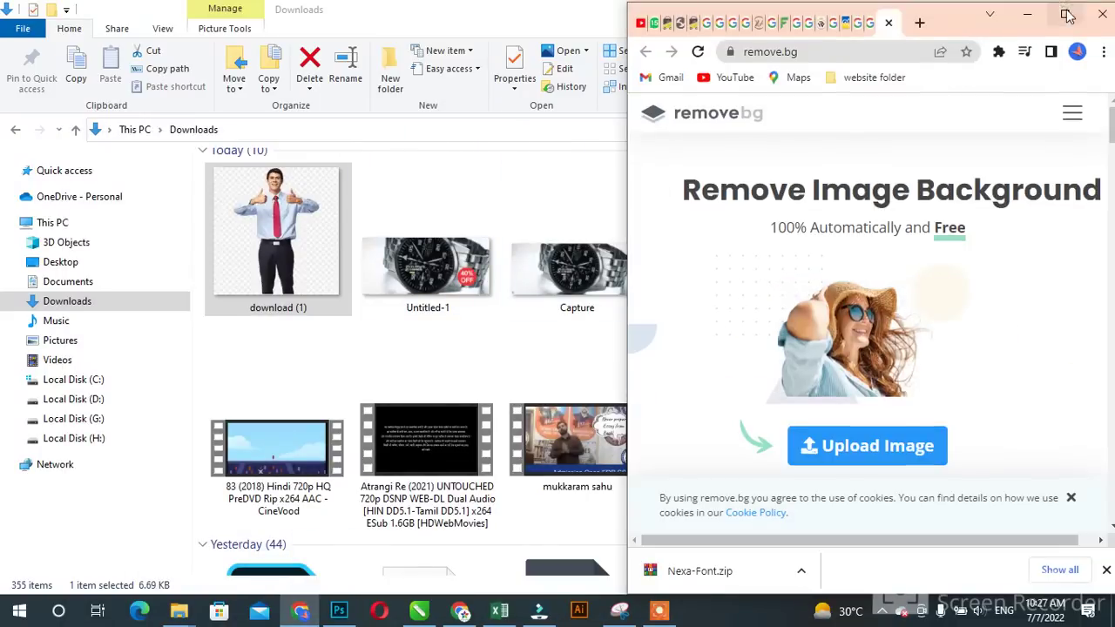
{"action": "left_click", "coordinate": [1065, 12]}
{"action": "left_click", "coordinate": [1020, 11]}
{"action": "mouse_move", "coordinate": [316, 305]}
{"action": "left_mouse_down"}
{"action": "mouse_move", "coordinate": [557, 305]}
{"action": "mouse_move", "coordinate": [565, 292]}
{"action": "left_mouse_up"}
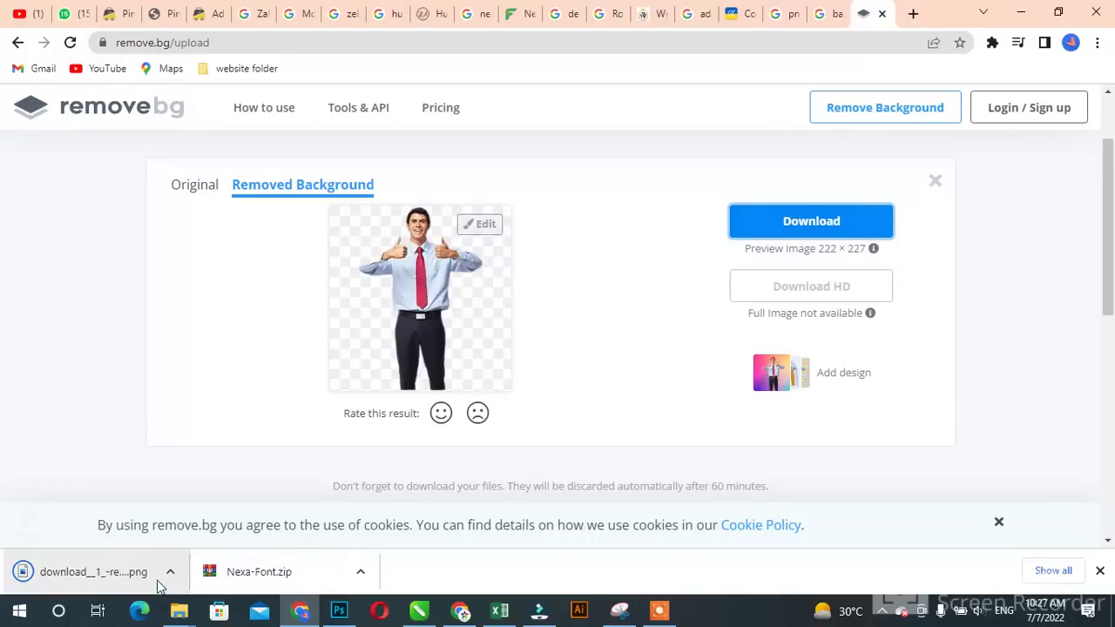
- Place the businessman cutout, enlarge it about four times, and move its layer above the bars
{"action": "left_click", "coordinate": [173, 572]}
{"action": "left_click", "coordinate": [218, 515]}
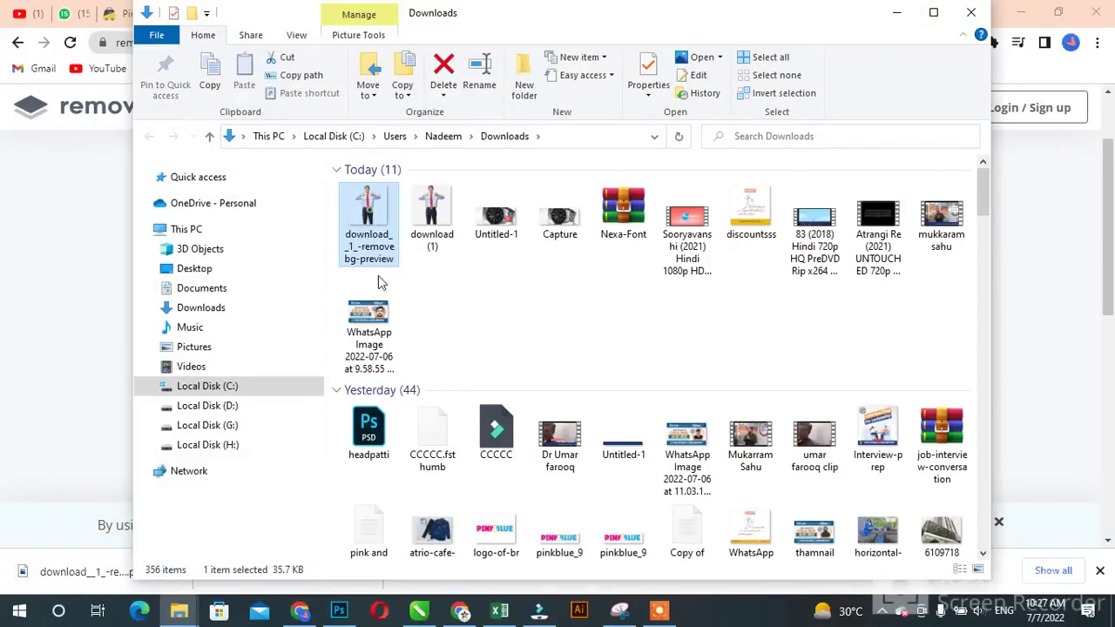
{"action": "mouse_move", "coordinate": [369, 229]}
{"action": "left_mouse_down"}
{"action": "mouse_move", "coordinate": [342, 602]}
{"action": "mouse_move", "coordinate": [458, 418]}
{"action": "left_mouse_up"}
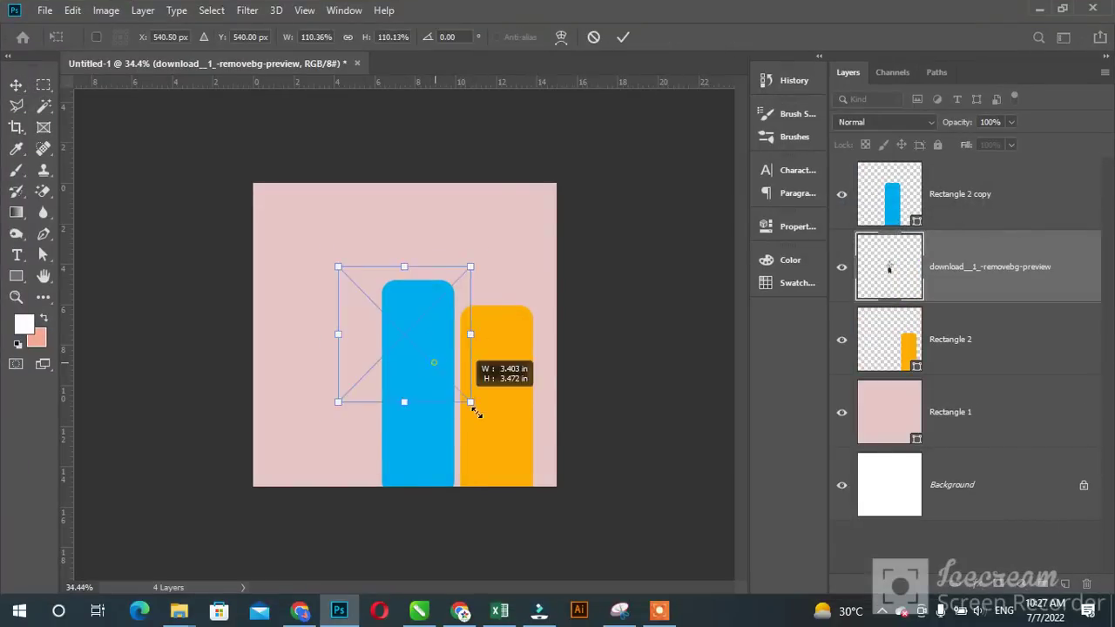
{"action": "left_click_drag", "start_coordinate": [432, 373], "coordinate": [531, 465]}
{"action": "mouse_move", "coordinate": [471, 401]}
{"action": "left_mouse_down"}
{"action": "mouse_move", "coordinate": [499, 438]}
{"action": "mouse_move", "coordinate": [499, 410]}
{"action": "left_mouse_up"}
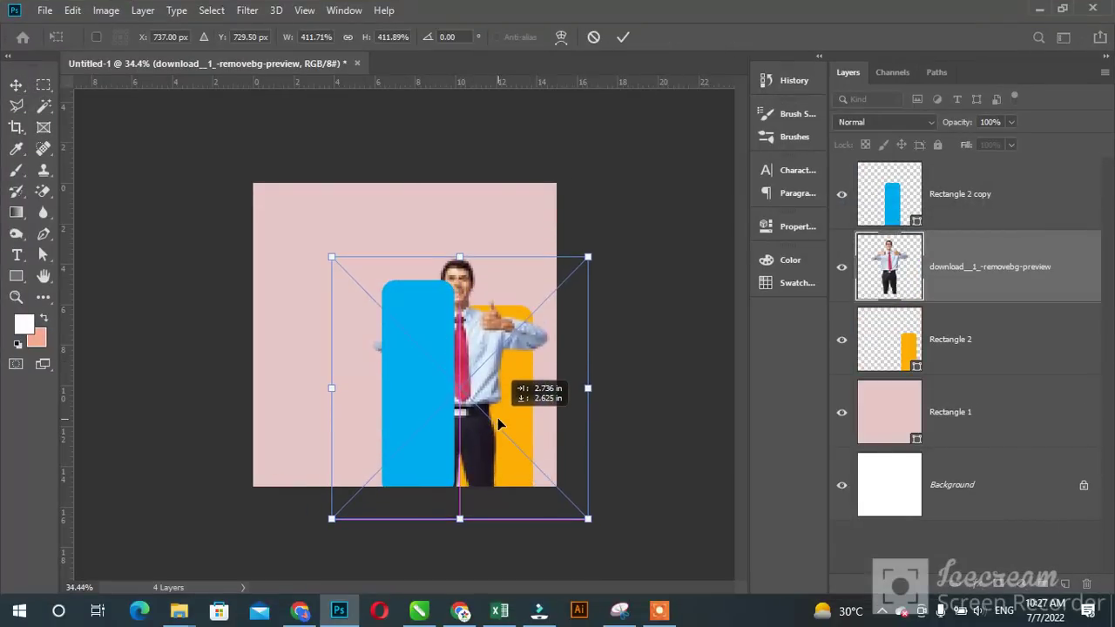
{"action": "left_click", "coordinate": [16, 84]}
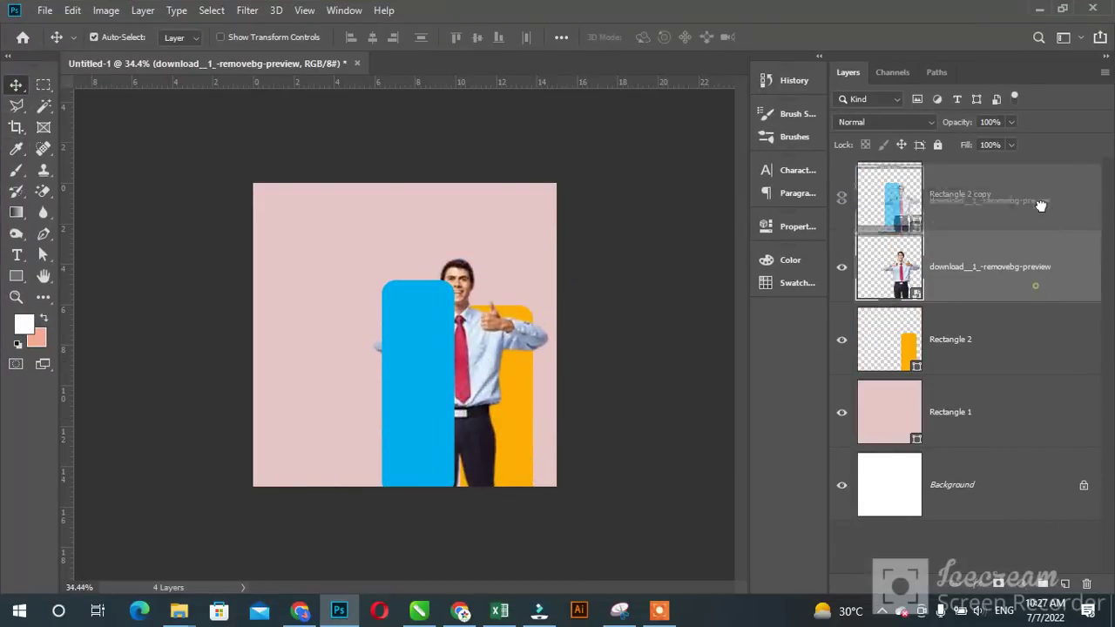
{"action": "left_click_drag", "start_coordinate": [1039, 298], "coordinate": [984, 174]}
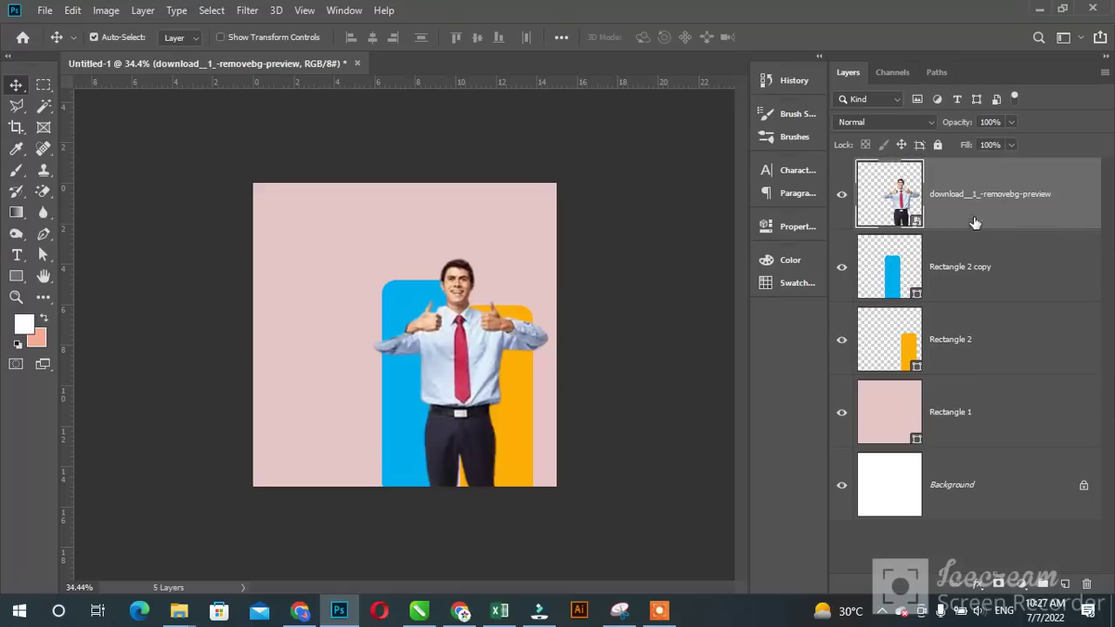
- Convert the Rectangle 2 and Rectangle 2 copy bar layers into one smart object
{"action": "left_click", "coordinate": [992, 324]}
{"action": "left_click", "coordinate": [1006, 275], "text": "shift"}
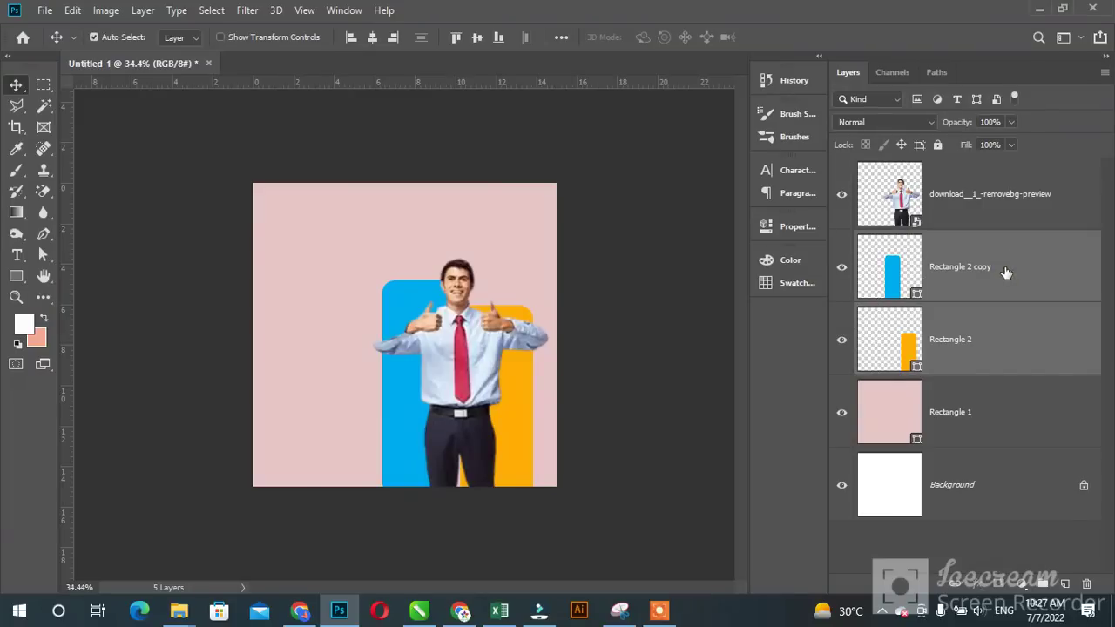
{"action": "right_click", "coordinate": [1005, 273]}
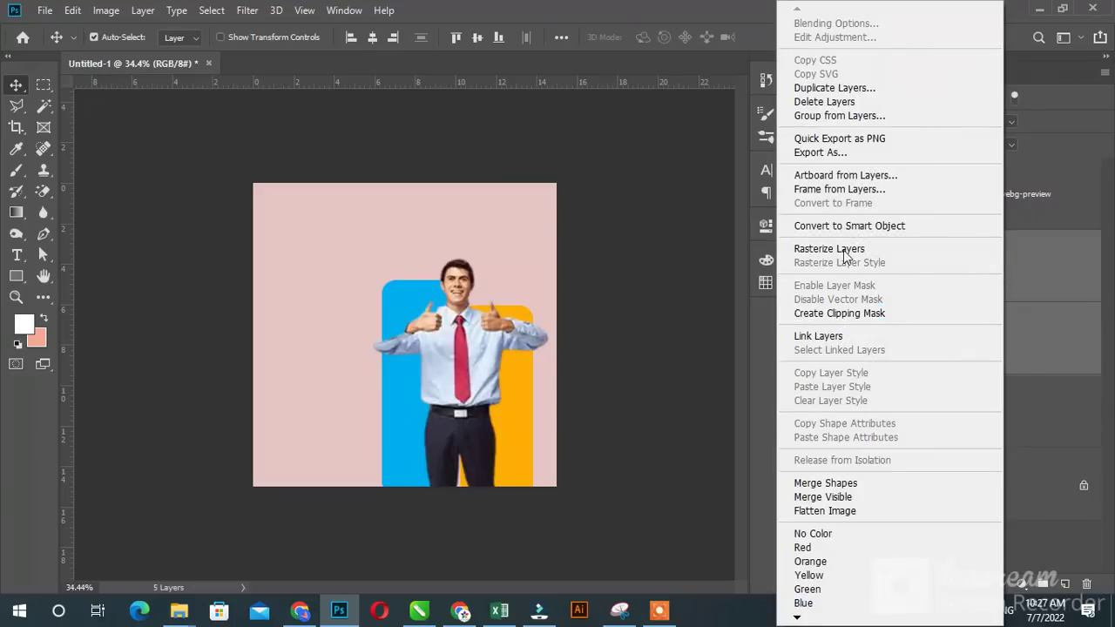
{"action": "left_click", "coordinate": [851, 226]}
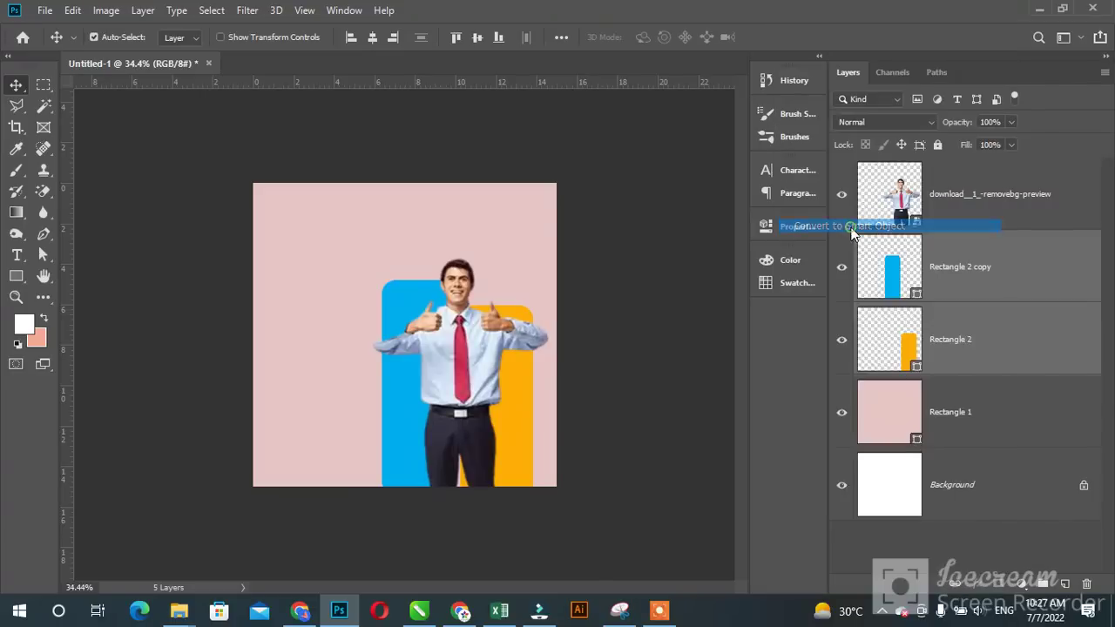
- Clip the businessman layer to the bars and shift him left and down onto the blue bar
{"action": "right_click", "coordinate": [937, 208]}
{"action": "left_click", "coordinate": [715, 330]}
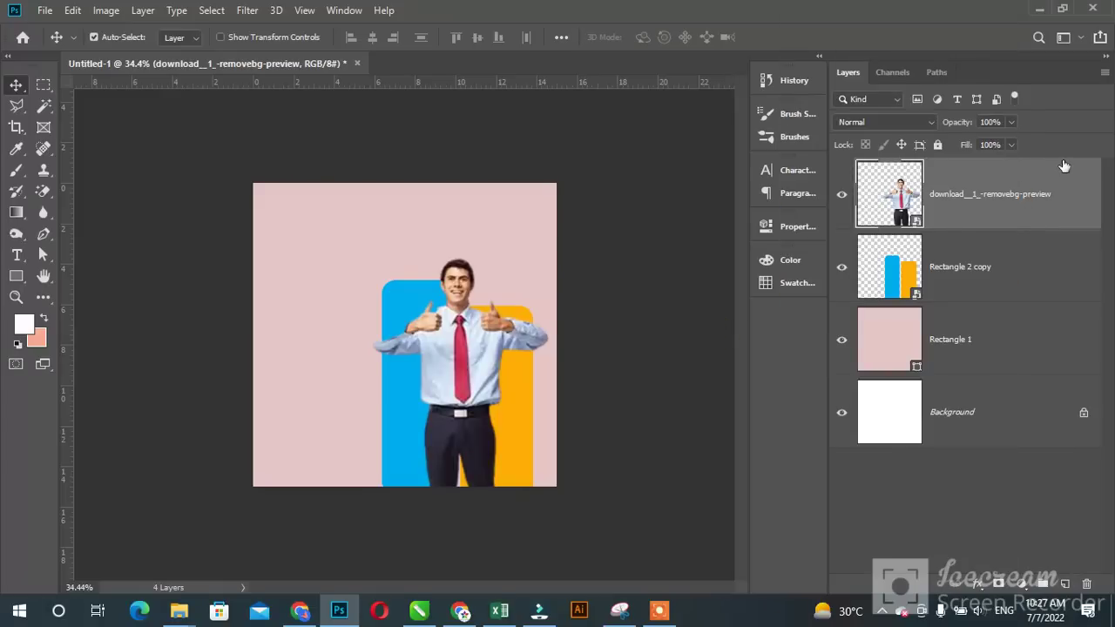
{"action": "right_click", "coordinate": [1029, 190]}
{"action": "left_click", "coordinate": [858, 356]}
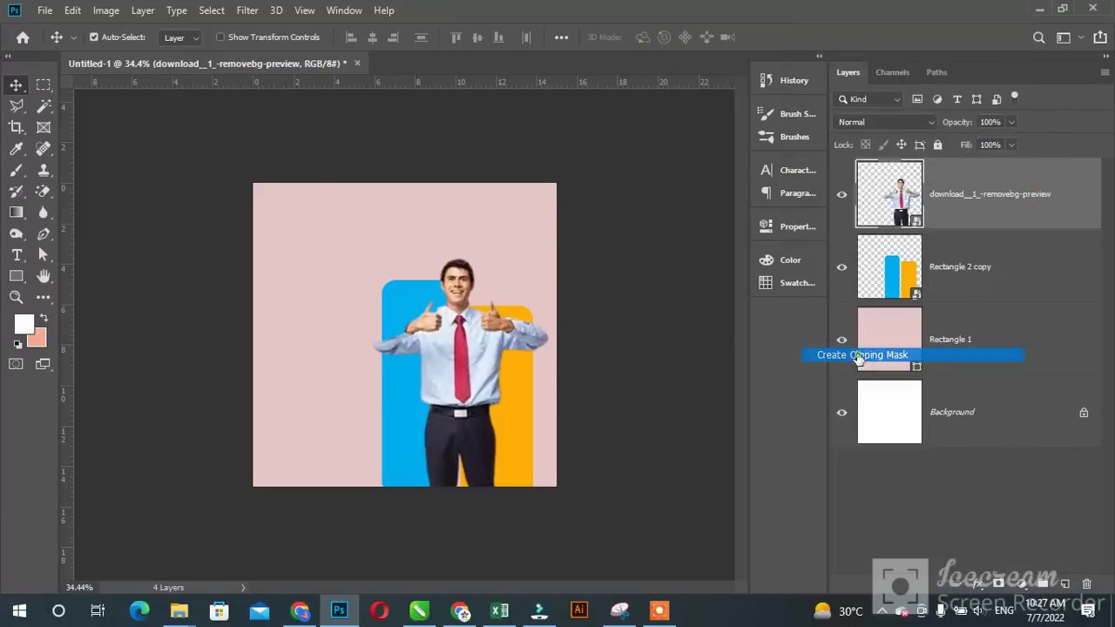
{"action": "left_click_drag", "start_coordinate": [470, 373], "coordinate": [448, 399]}
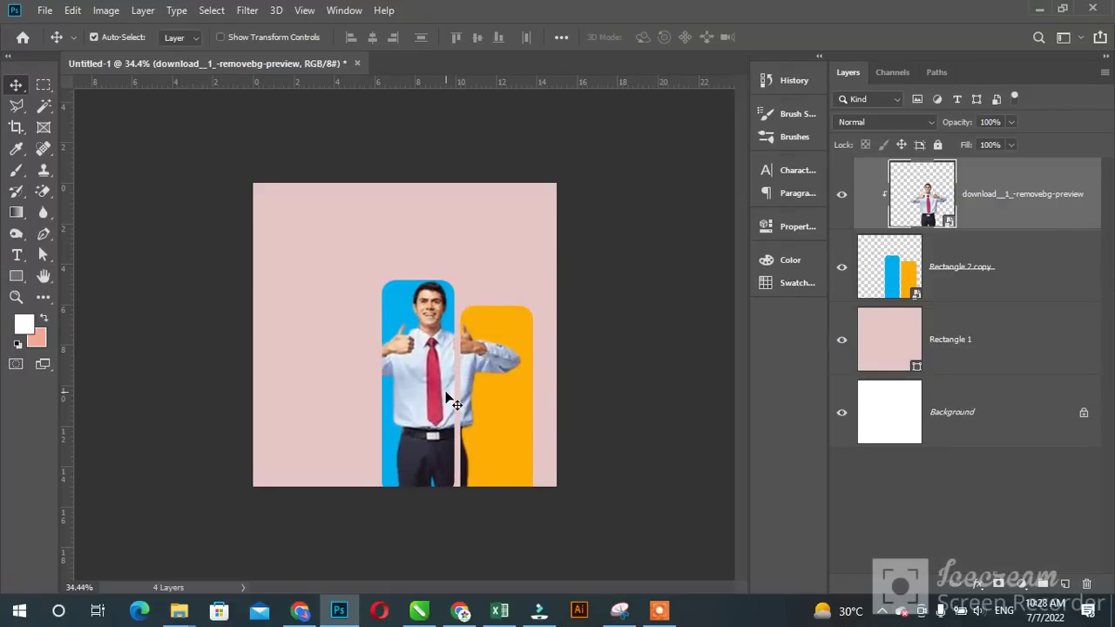